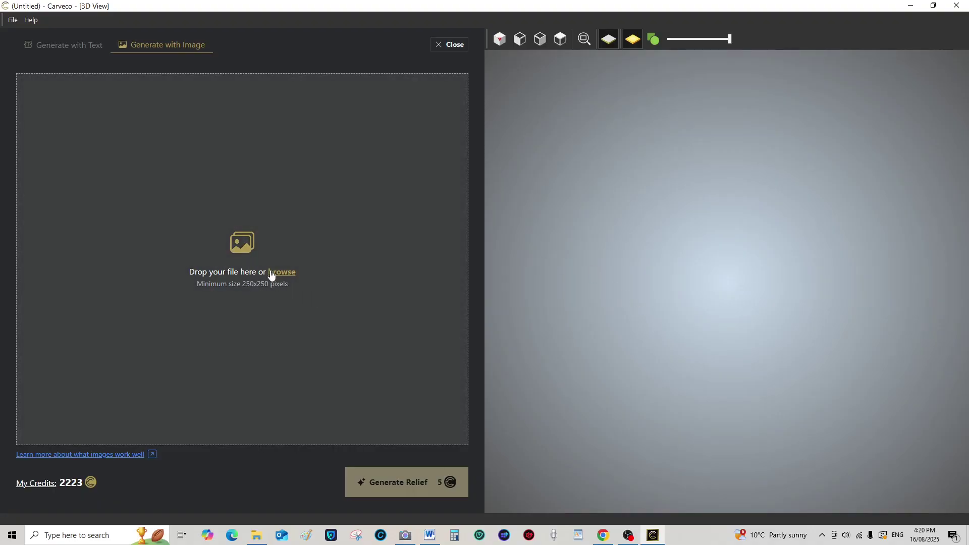
# Step: Browse for the 'Pup and Cat 1' photo and load it into the Generate with Image panel
pyautogui.click(277, 273)
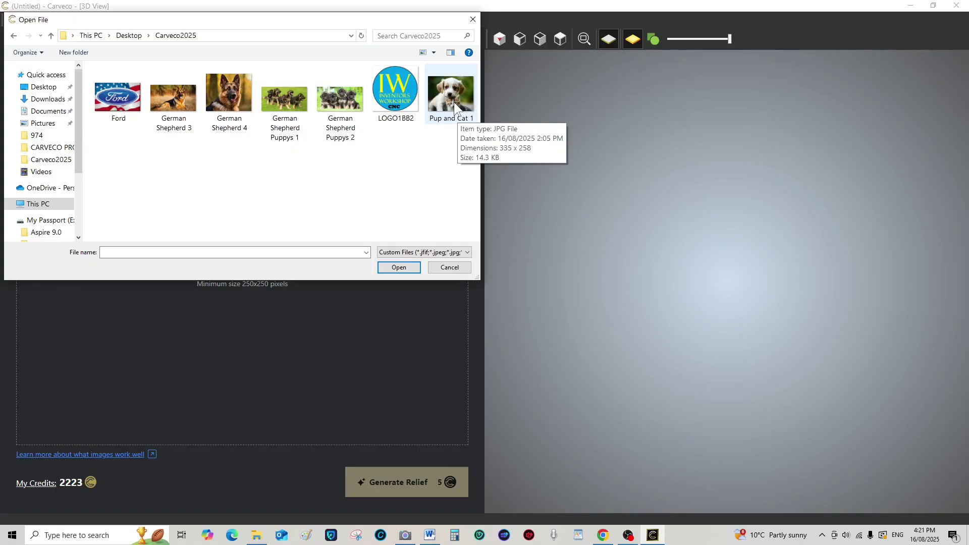
pyautogui.doubleClick(454, 102)
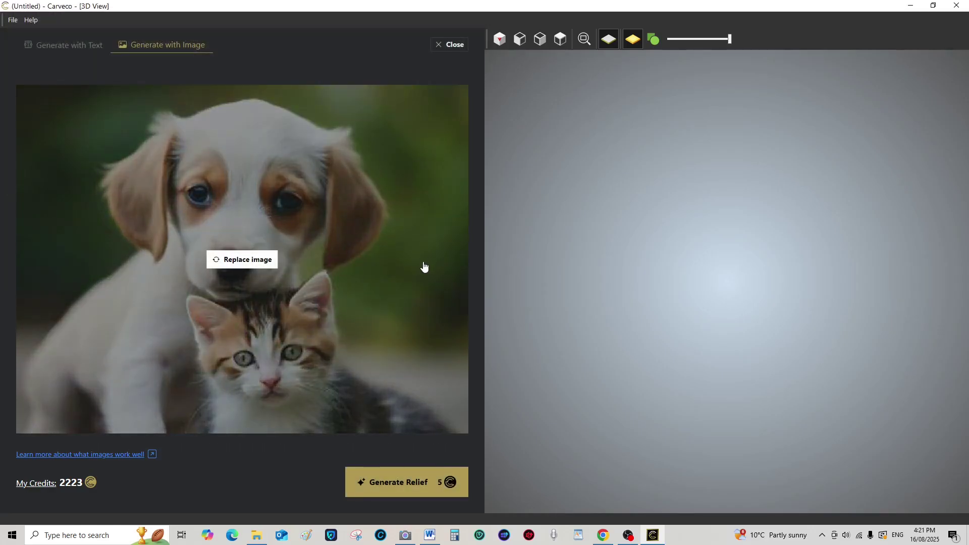
pyautogui.moveTo(148, 301)
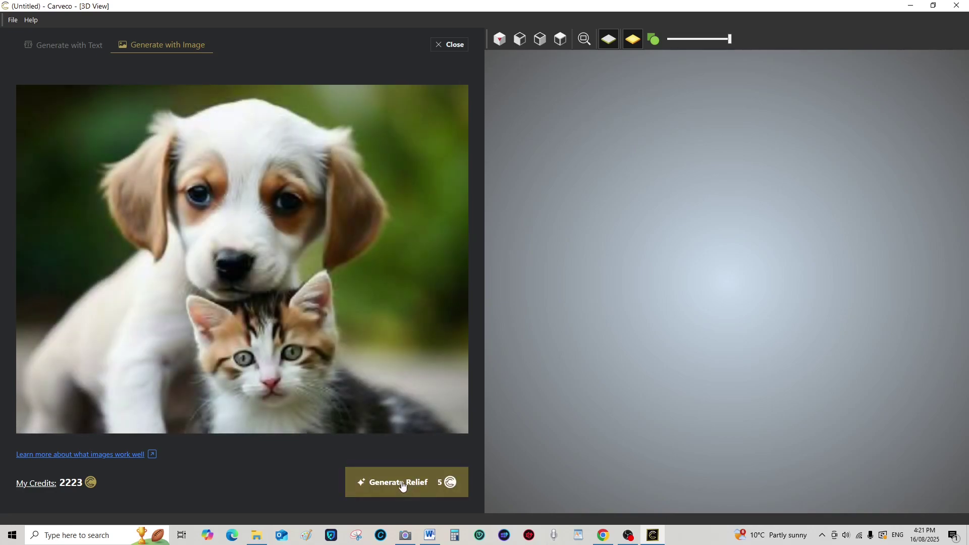
# Step: Generate the puppy-and-kitten relief and push the Detail slider to its maximum
pyautogui.click(406, 485)
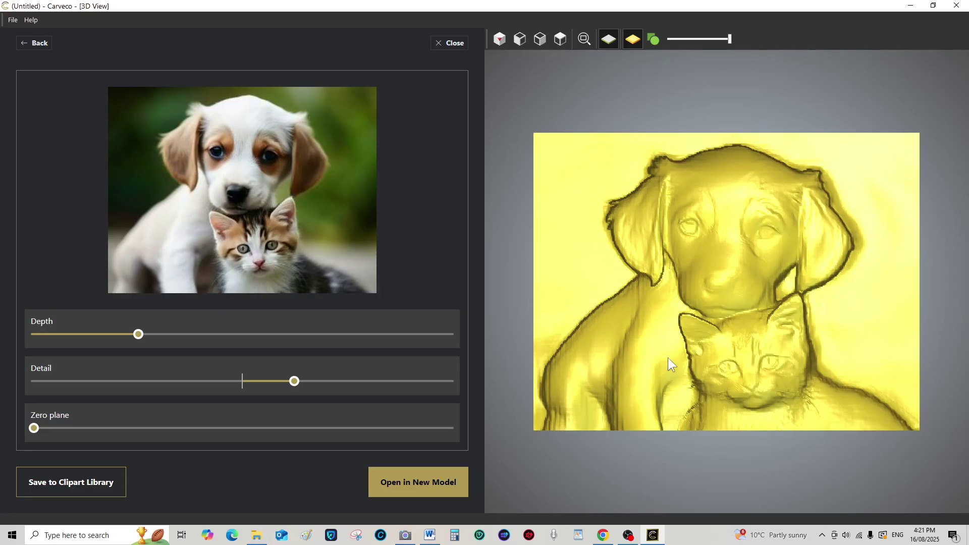
pyautogui.moveTo(722, 331); pyautogui.dragTo(770, 278)
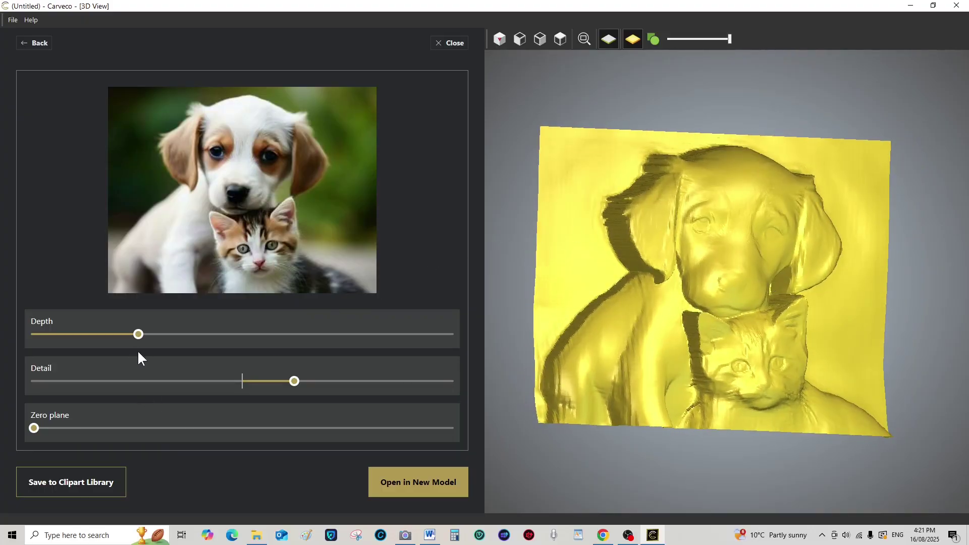
pyautogui.moveTo(295, 382); pyautogui.dragTo(447, 392)
pyautogui.moveTo(537, 399); pyautogui.dragTo(629, 264)
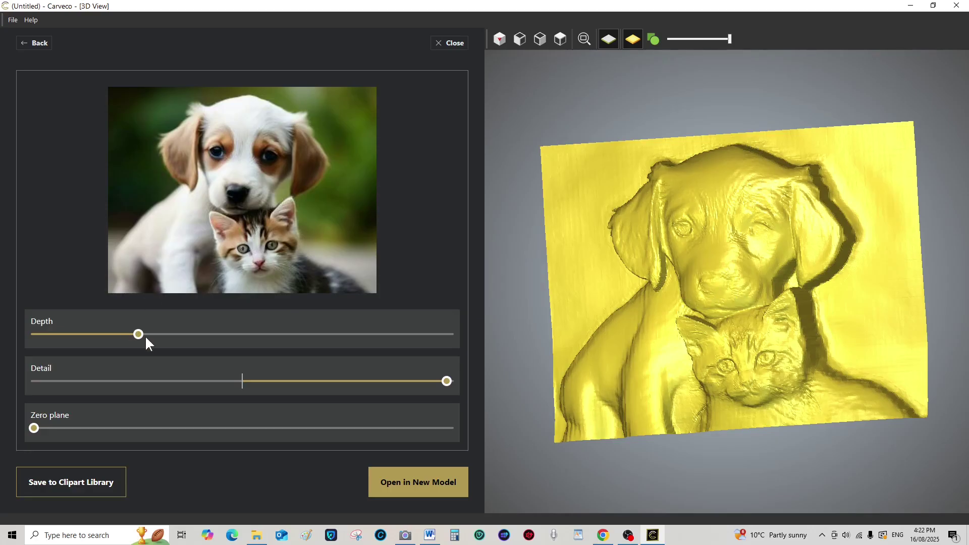
# Step: Increase the relief's Depth and raise its Zero plane, checking the surface in 3D
pyautogui.moveTo(139, 335); pyautogui.dragTo(186, 341)
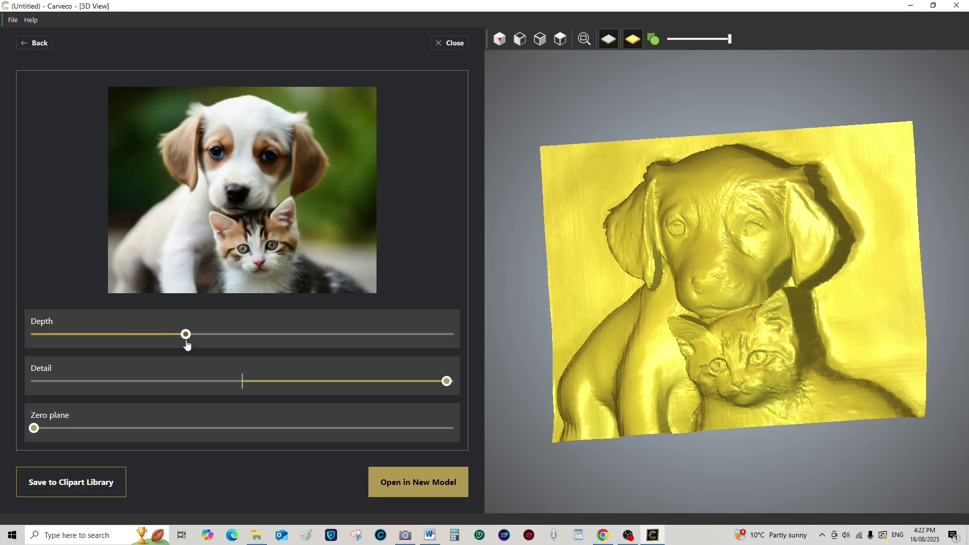
pyautogui.moveTo(677, 278); pyautogui.dragTo(787, 309)
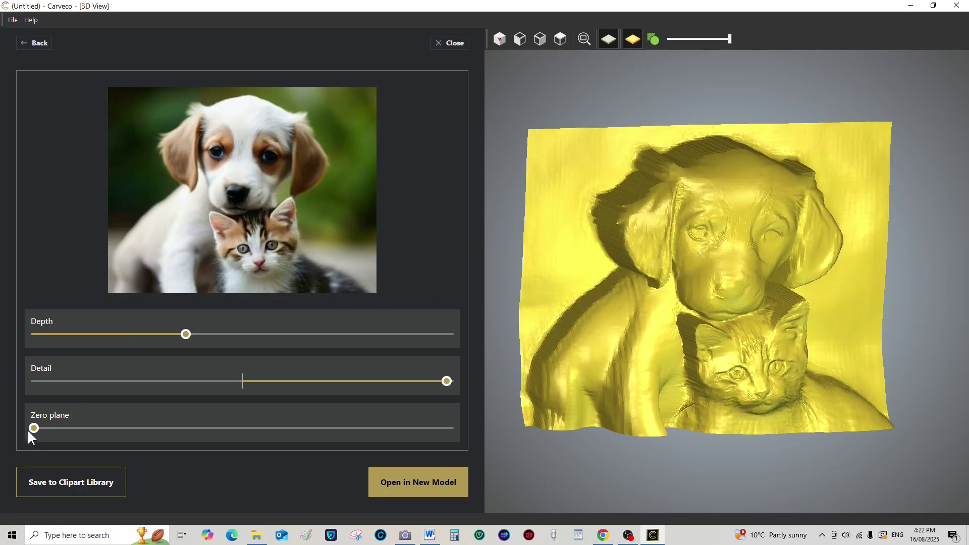
pyautogui.moveTo(34, 429); pyautogui.dragTo(117, 432)
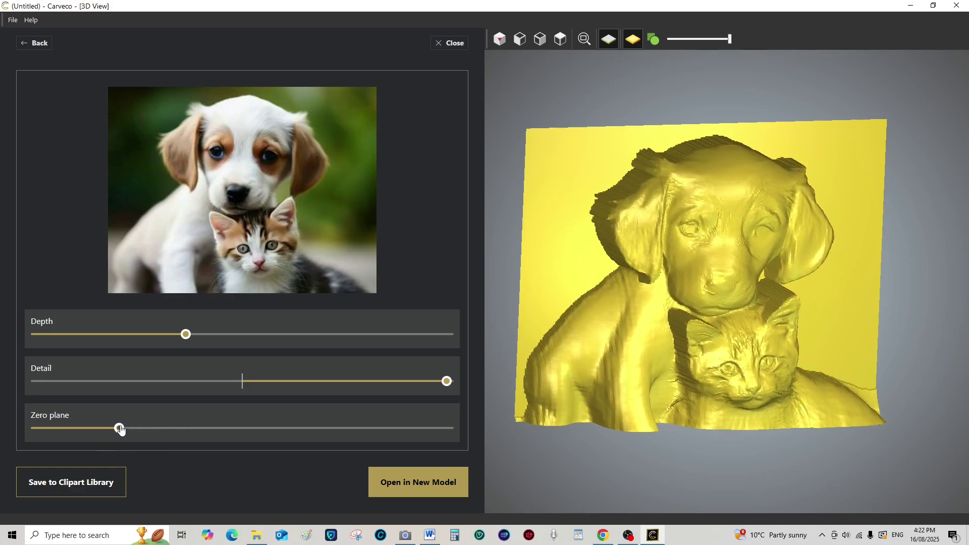
pyautogui.moveTo(764, 326); pyautogui.dragTo(735, 297)
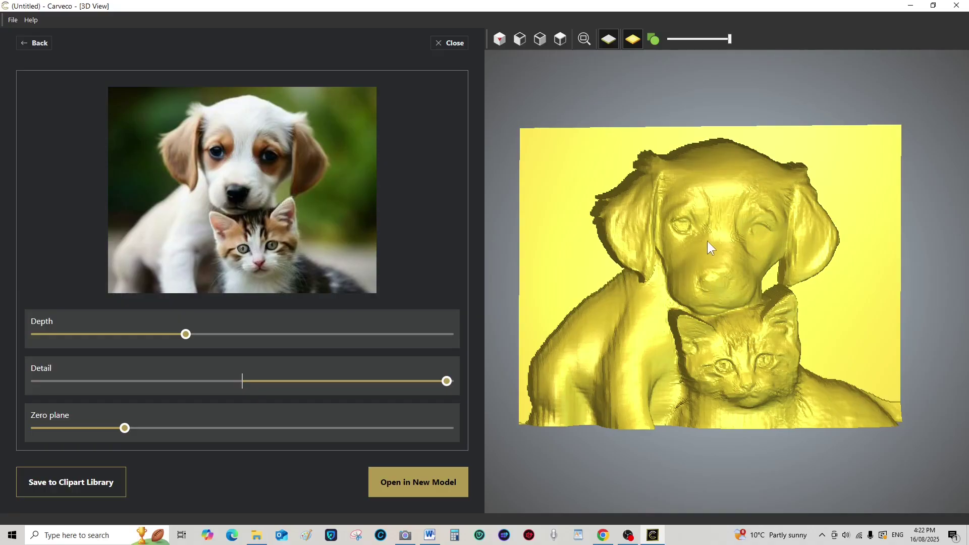
pyautogui.moveTo(707, 242)
pyautogui.mouseDown()
pyautogui.moveTo(732, 210)
pyautogui.moveTo(710, 225)
pyautogui.moveTo(714, 245)
pyautogui.mouseUp()
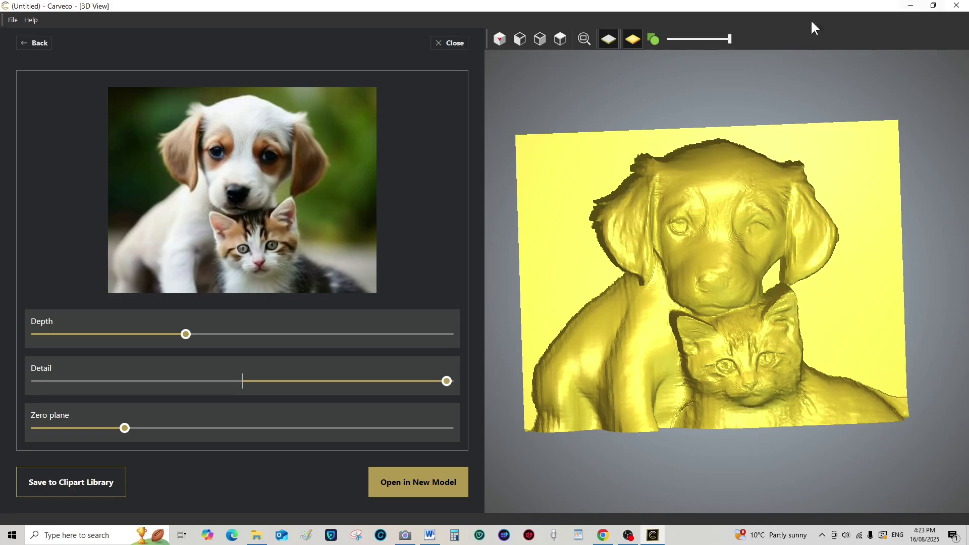
# Step: Display the relief with bitmap colours and inspect it from several angles
pyautogui.click(654, 39)
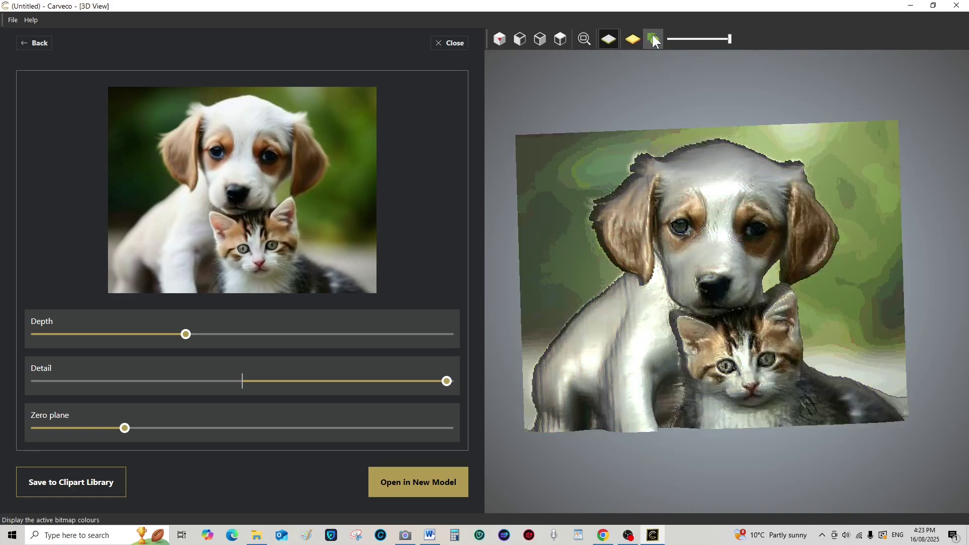
pyautogui.moveTo(752, 299); pyautogui.dragTo(765, 364)
pyautogui.moveTo(635, 301); pyautogui.dragTo(775, 324)
pyautogui.moveTo(734, 355); pyautogui.dragTo(757, 335)
pyautogui.moveTo(698, 305); pyautogui.dragTo(681, 280)
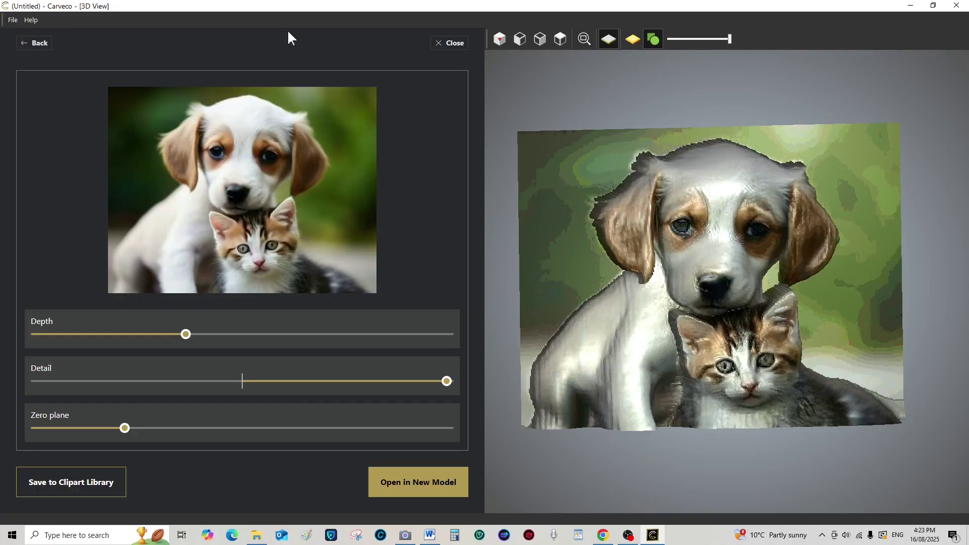
# Step: Exit the unsaved relief and replace the source image with 'German Shepherd 4'
pyautogui.click(41, 46)
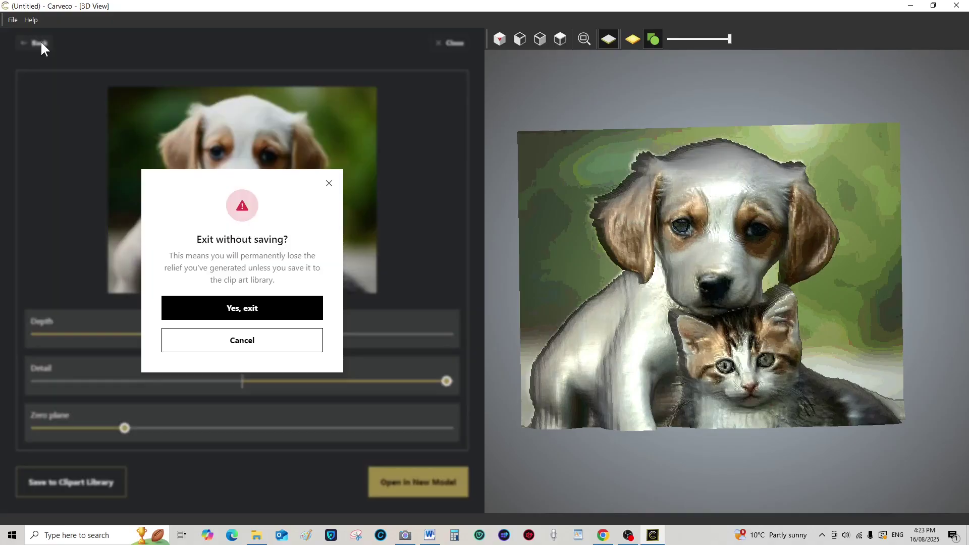
pyautogui.click(253, 309)
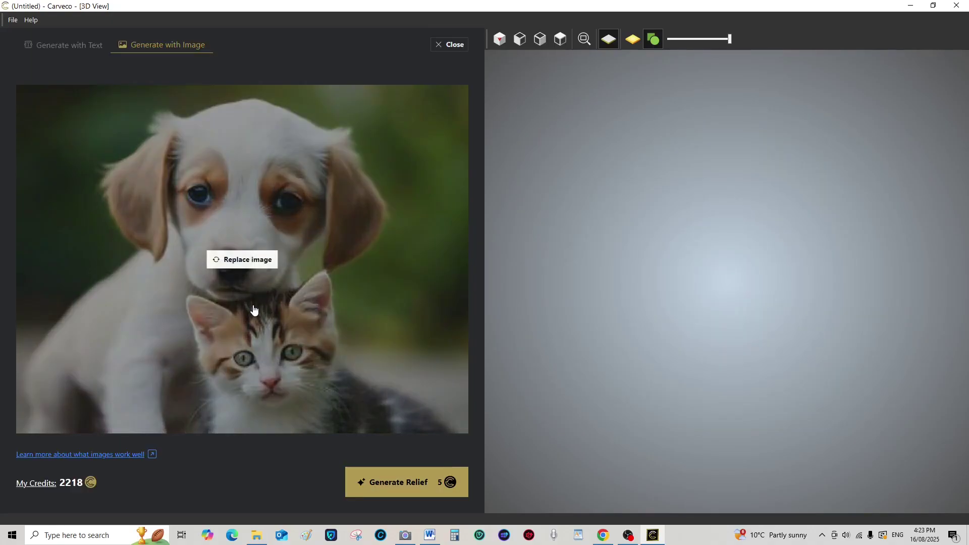
pyautogui.click(244, 259)
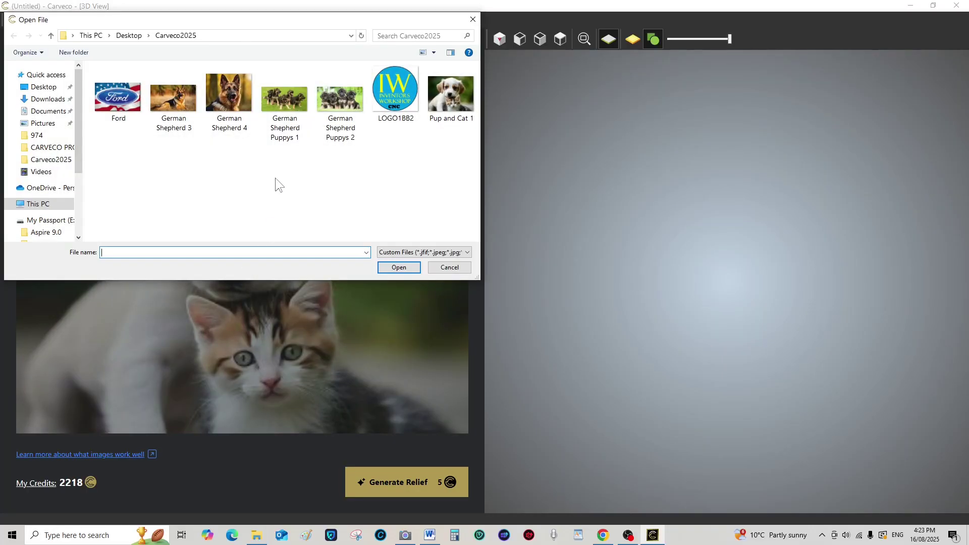
pyautogui.doubleClick(234, 99)
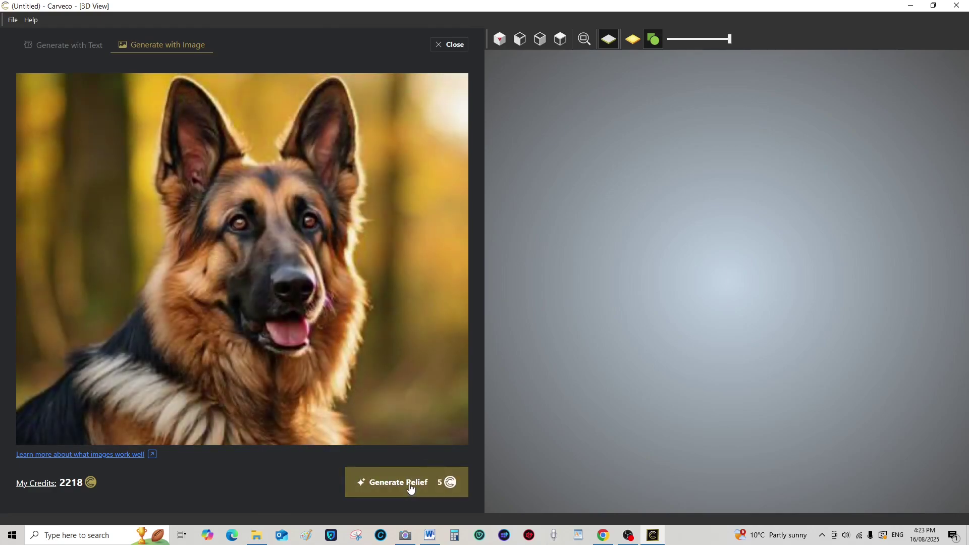
# Step: Generate the German Shepherd relief and switch to the plain shaded-relief display
pyautogui.click(410, 485)
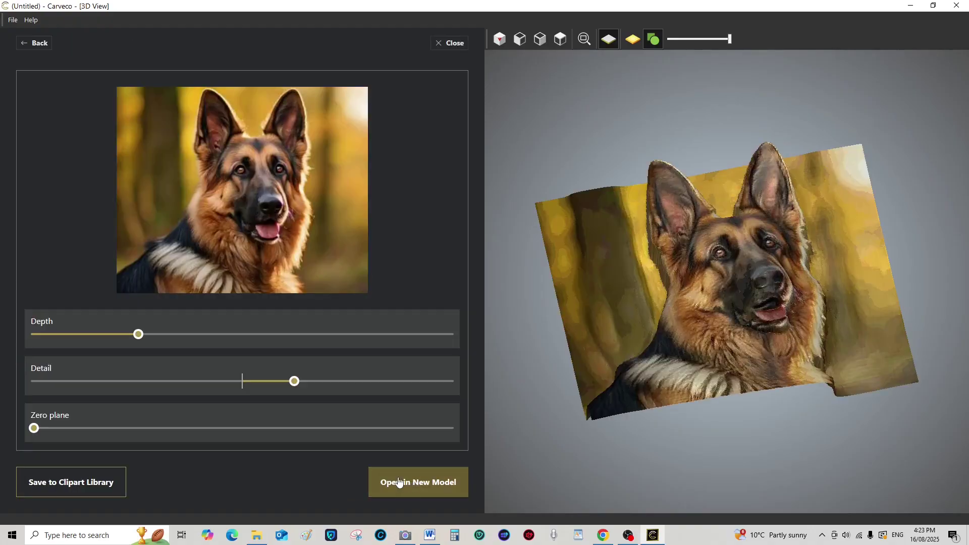
pyautogui.moveTo(774, 338); pyautogui.dragTo(754, 414)
pyautogui.click(633, 39)
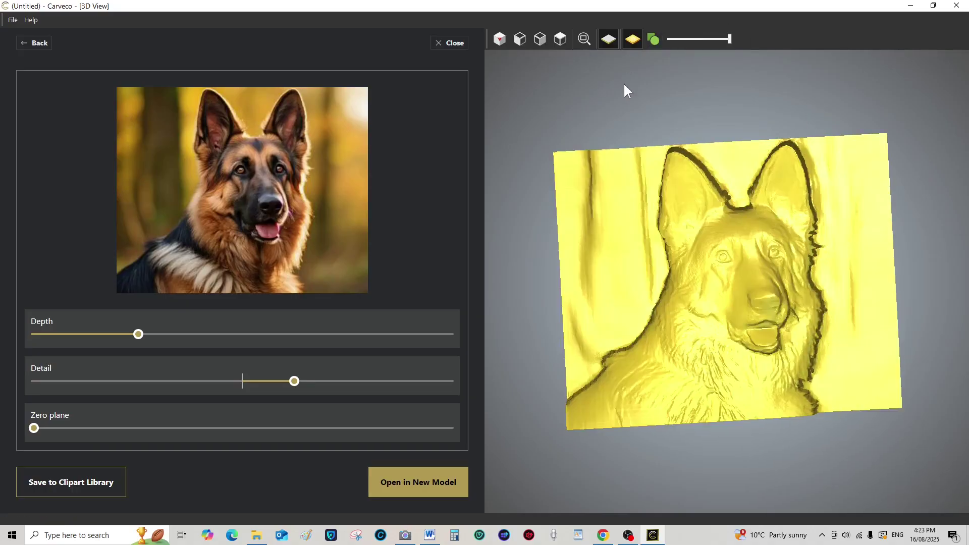
pyautogui.moveTo(772, 328); pyautogui.dragTo(692, 330)
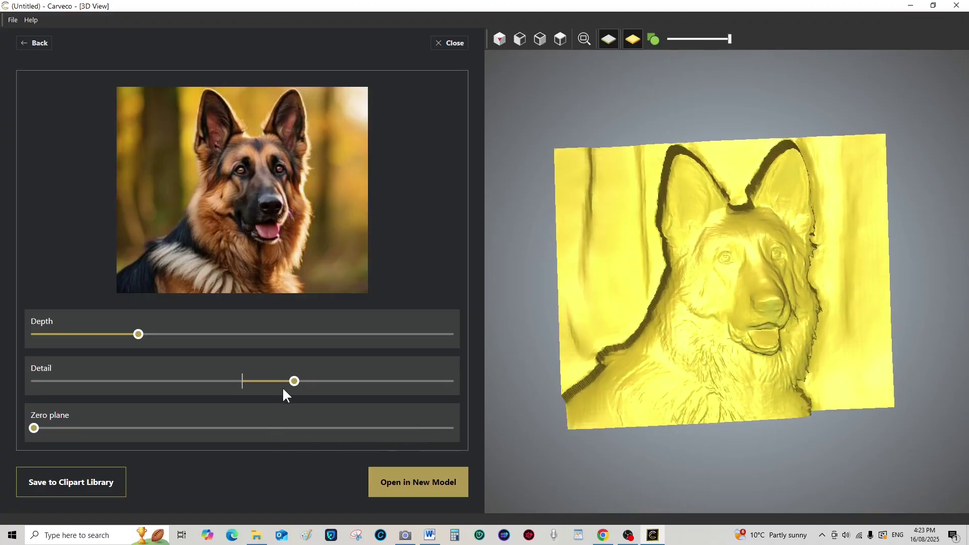
# Step: Drag the Detail slider to a high setting to bring out finer fur texture
pyautogui.moveTo(295, 384); pyautogui.dragTo(413, 380)
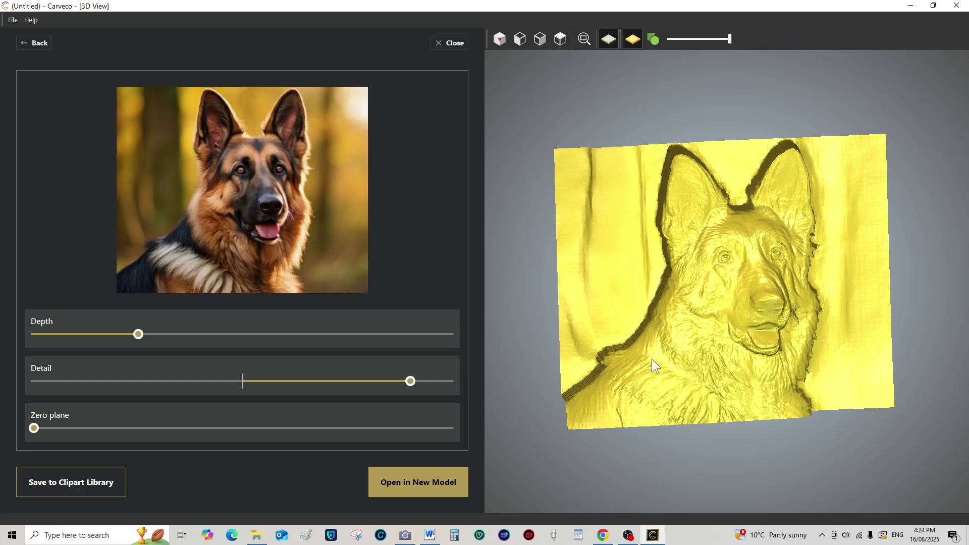
pyautogui.moveTo(752, 317)
pyautogui.mouseDown()
pyautogui.moveTo(761, 304)
pyautogui.moveTo(741, 313)
pyautogui.moveTo(754, 314)
pyautogui.mouseUp()
pyautogui.moveTo(629, 538)
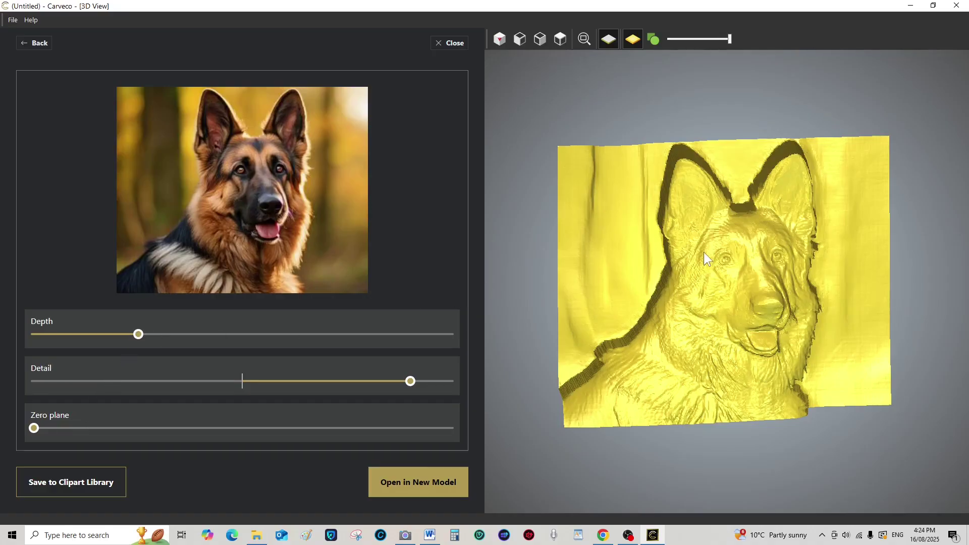
# Step: Deepen the German Shepherd relief and raise its Zero plane
pyautogui.moveTo(705, 254); pyautogui.dragTo(793, 325)
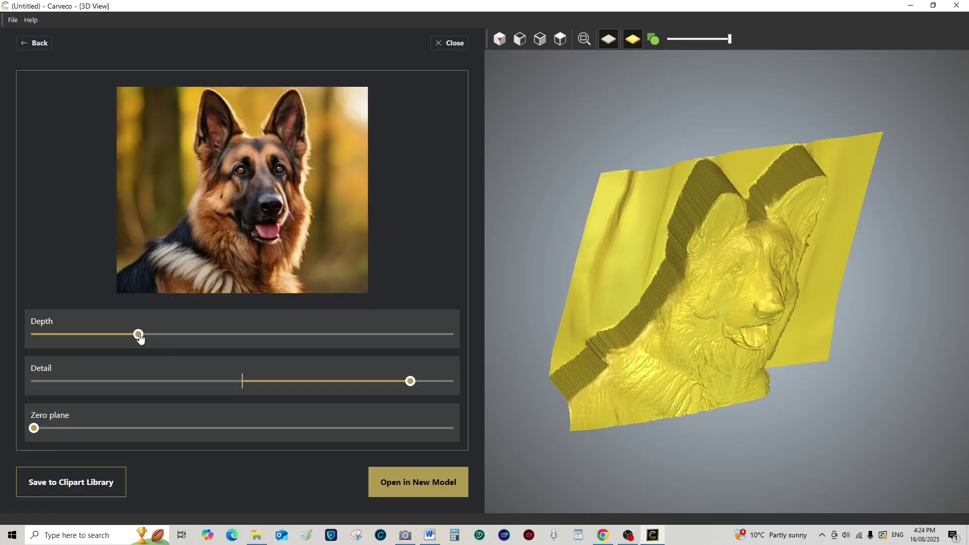
pyautogui.moveTo(140, 337); pyautogui.dragTo(178, 343)
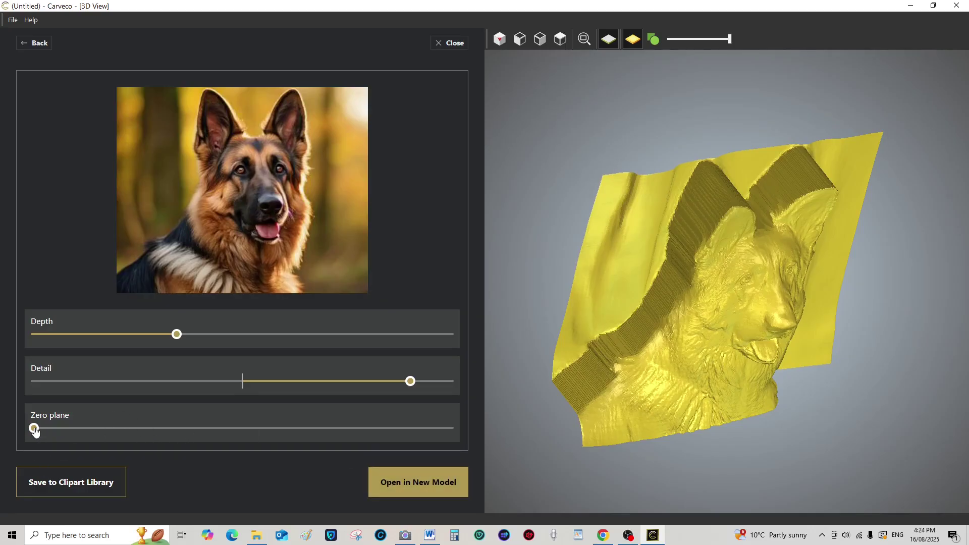
pyautogui.moveTo(34, 429); pyautogui.dragTo(218, 463)
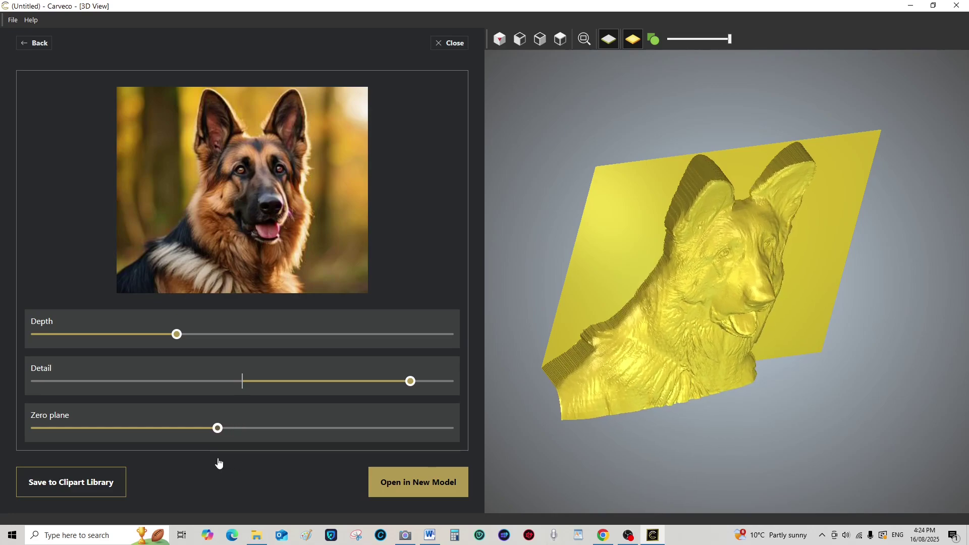
pyautogui.moveTo(742, 320); pyautogui.dragTo(728, 348)
pyautogui.moveTo(786, 285); pyautogui.dragTo(750, 284)
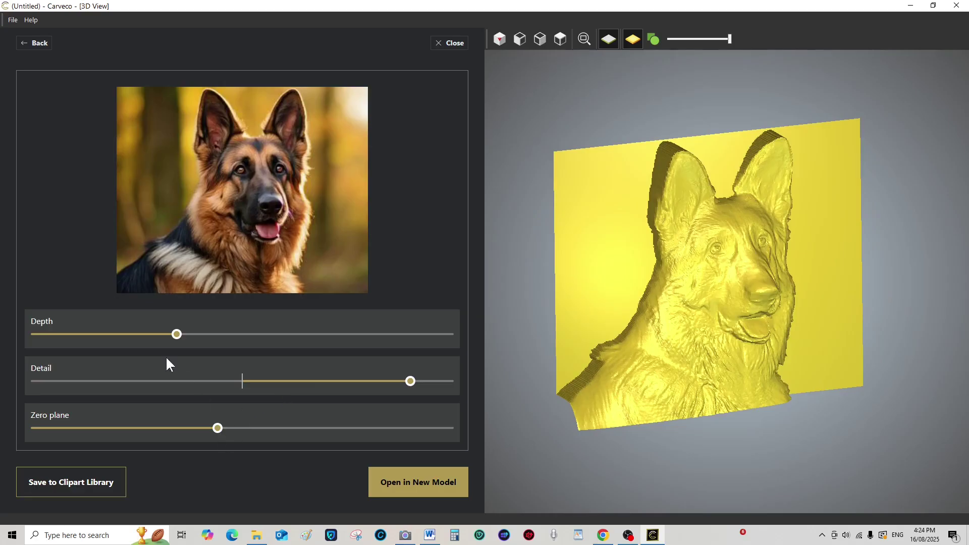
# Step: Fine-tune the depth, pushing it higher and then easing it back slightly
pyautogui.moveTo(179, 337); pyautogui.dragTo(252, 343)
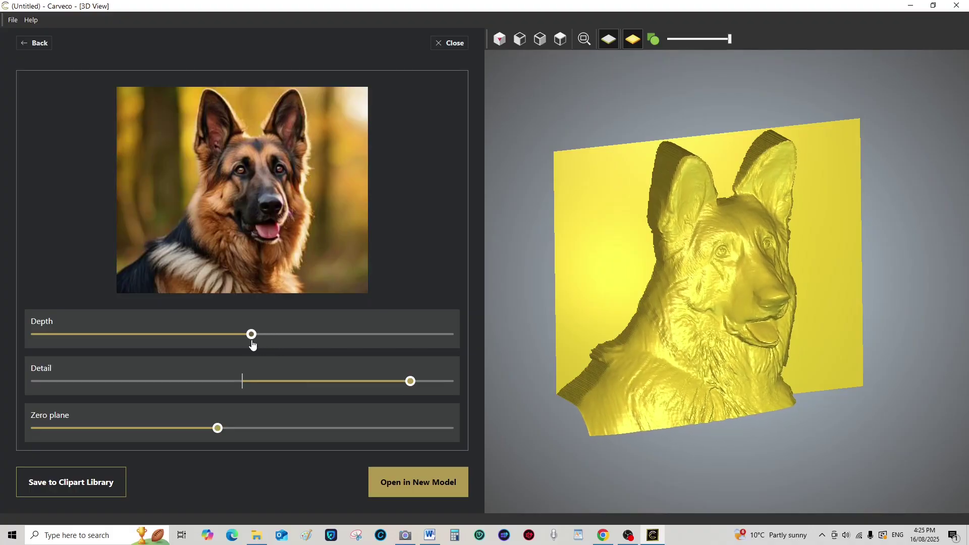
pyautogui.moveTo(731, 334); pyautogui.dragTo(665, 315)
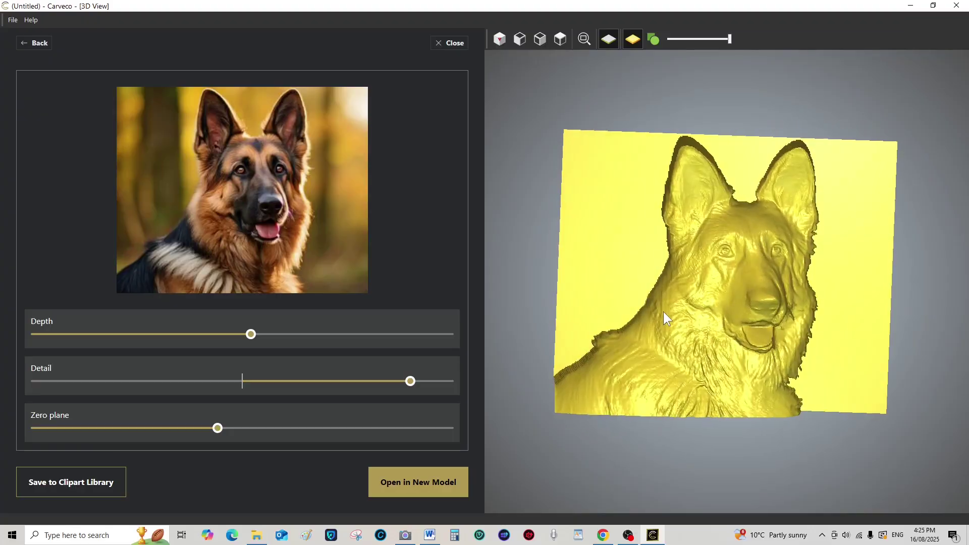
pyautogui.moveTo(804, 322); pyautogui.dragTo(770, 324)
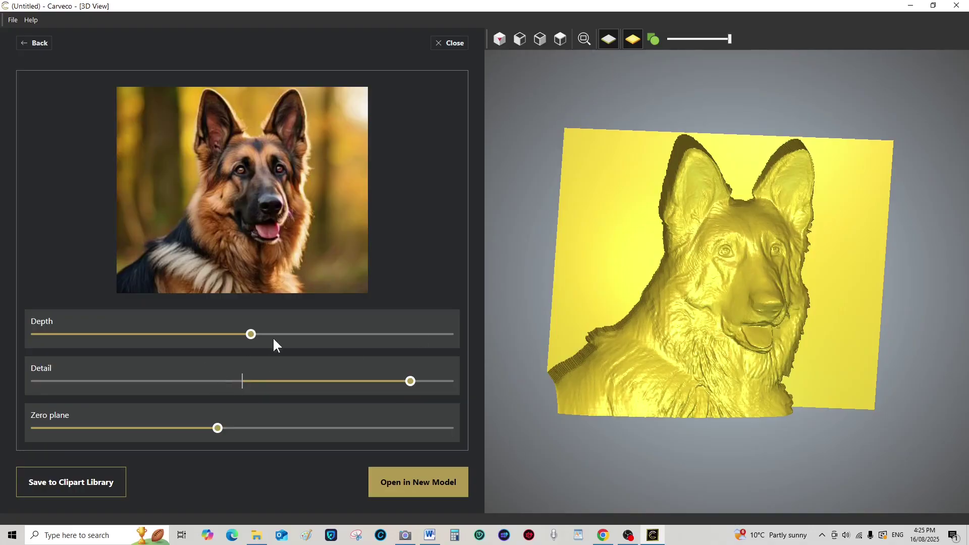
pyautogui.moveTo(252, 337); pyautogui.dragTo(207, 335)
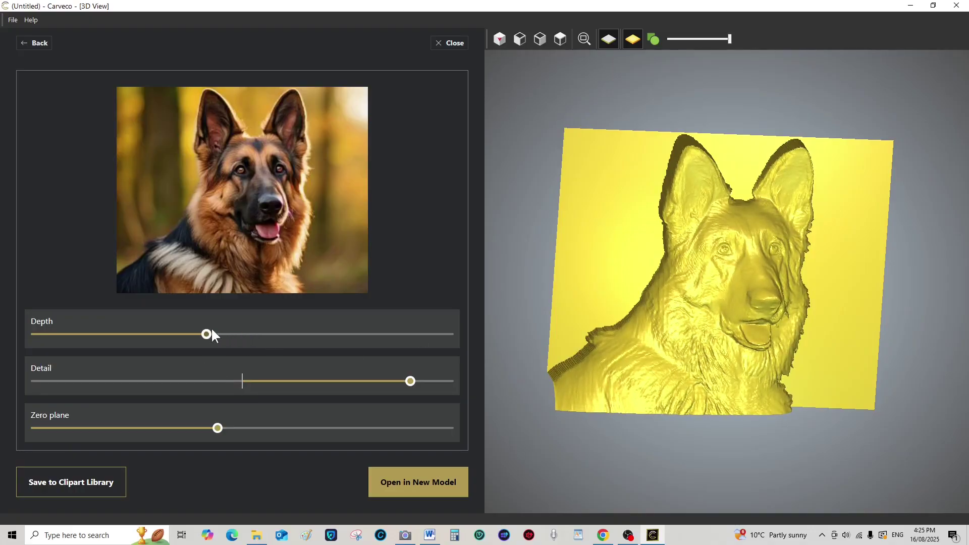
pyautogui.moveTo(728, 375); pyautogui.dragTo(670, 326)
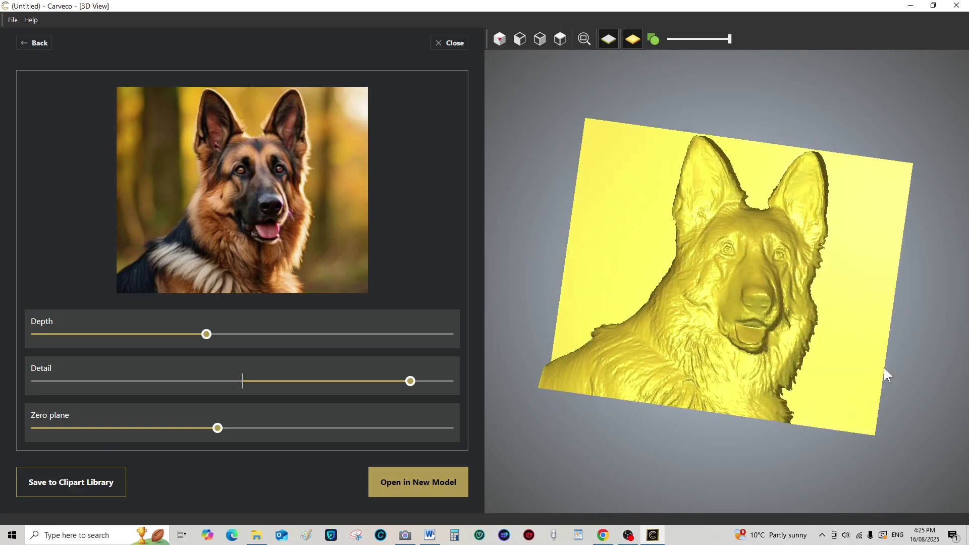
pyautogui.moveTo(883, 368); pyautogui.dragTo(848, 346)
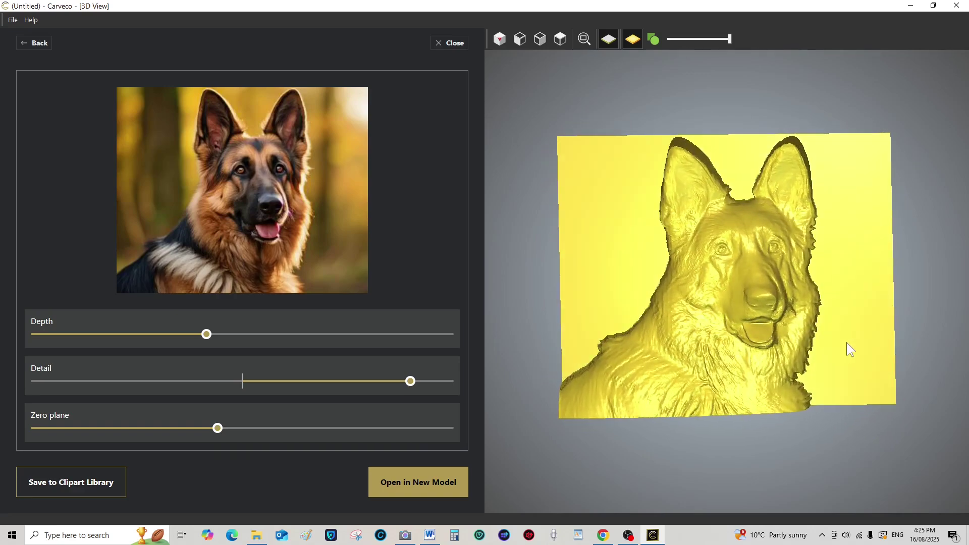
# Step: Turn on bitmap colours so the photo's colours cover the dog relief
pyautogui.click(653, 39)
pyautogui.moveTo(769, 364); pyautogui.dragTo(827, 273)
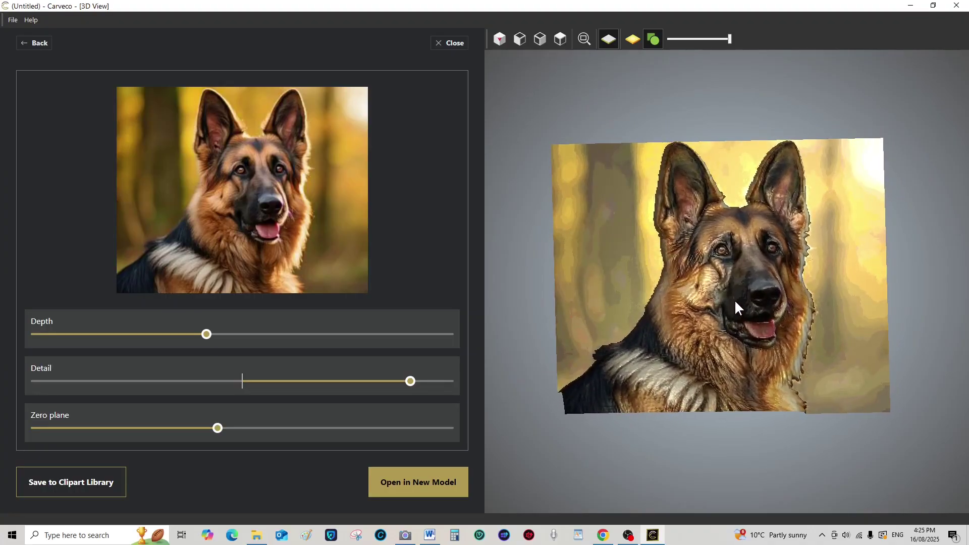
pyautogui.moveTo(736, 303); pyautogui.dragTo(716, 335)
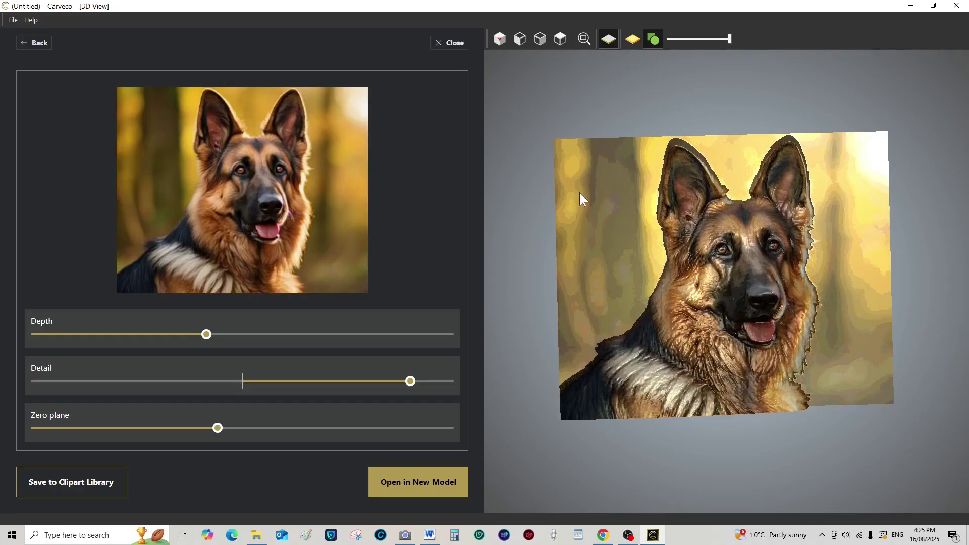
# Step: Exit without saving and replace the source image with 'German Shepherd Puppys 2'
pyautogui.click(41, 43)
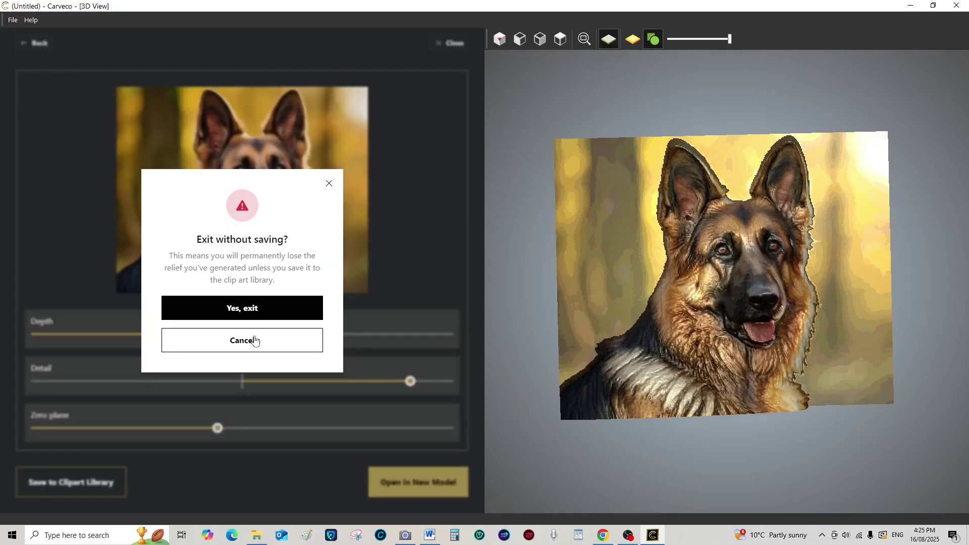
pyautogui.click(262, 311)
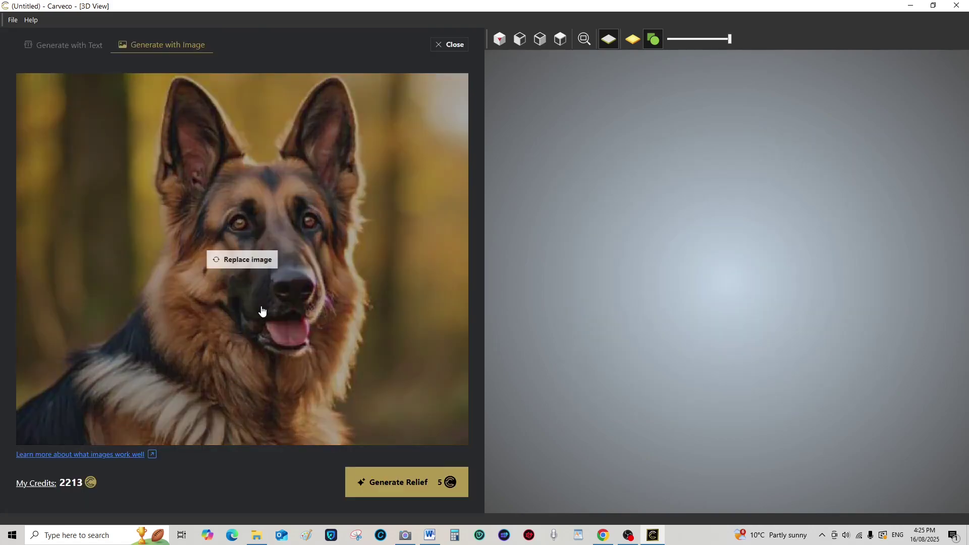
pyautogui.click(236, 260)
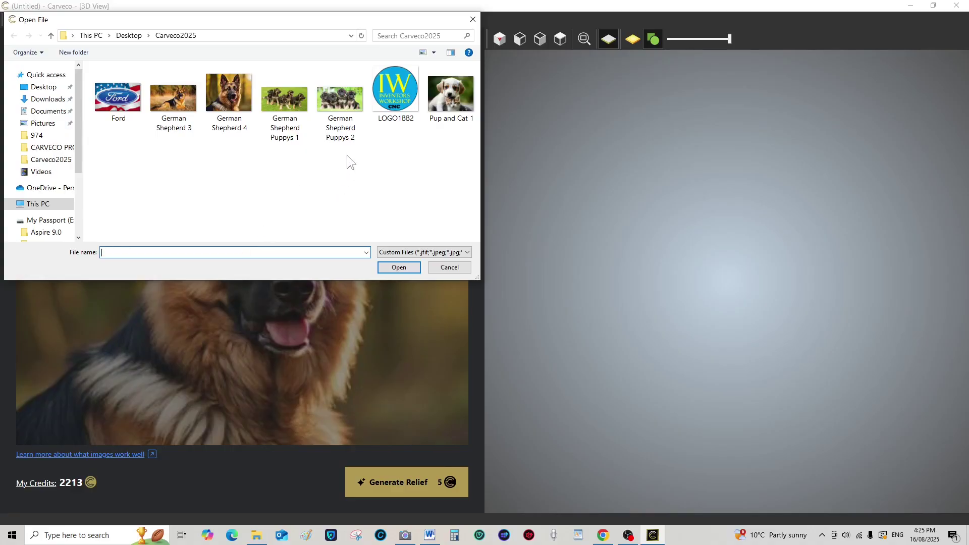
pyautogui.doubleClick(341, 98)
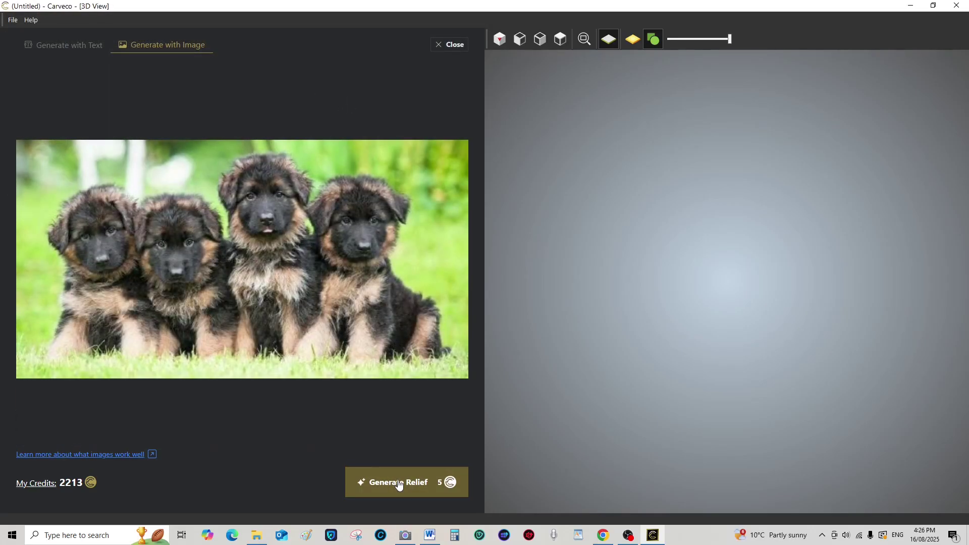
# Step: Generate the four-puppies relief and view it as a plain shaded surface
pyautogui.click(398, 483)
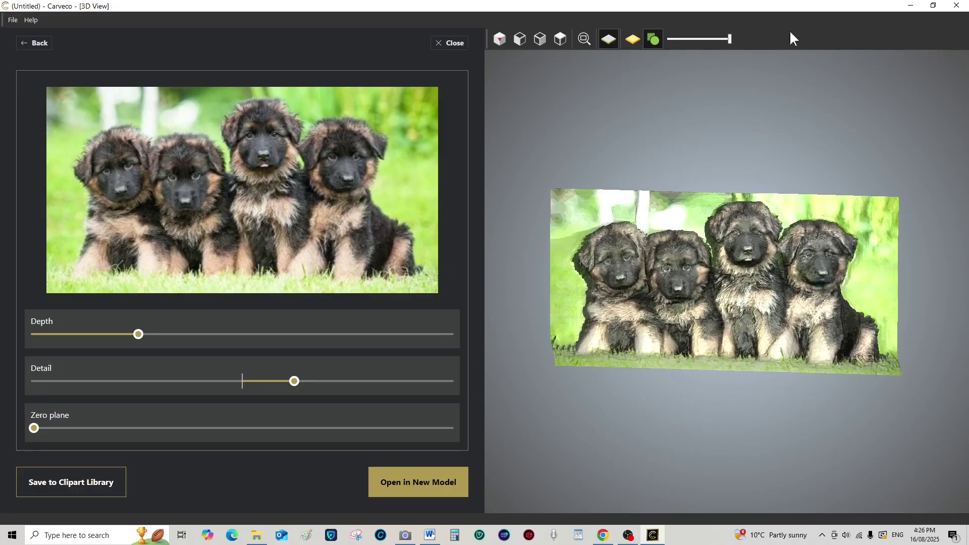
pyautogui.click(633, 39)
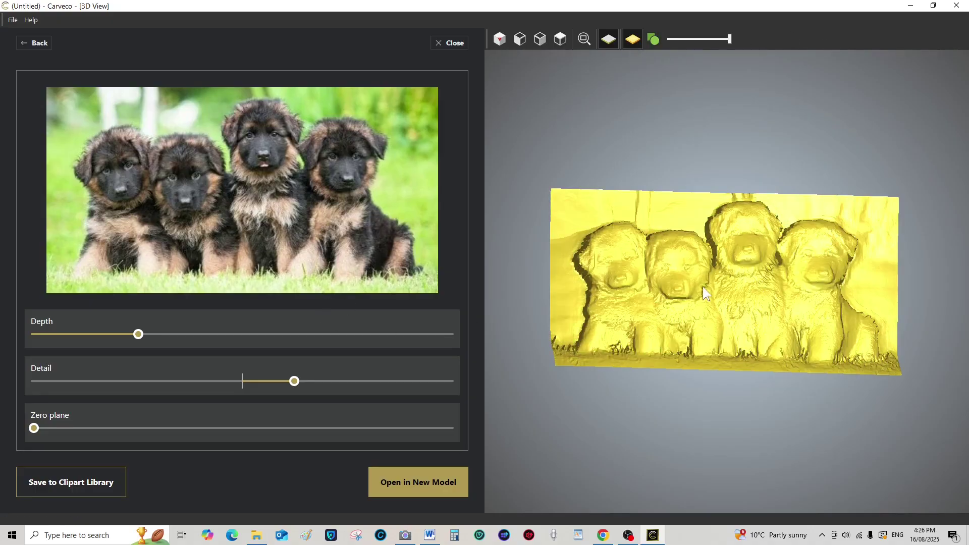
pyautogui.moveTo(703, 286)
pyautogui.mouseDown()
pyautogui.moveTo(701, 322)
pyautogui.moveTo(719, 329)
pyautogui.mouseUp()
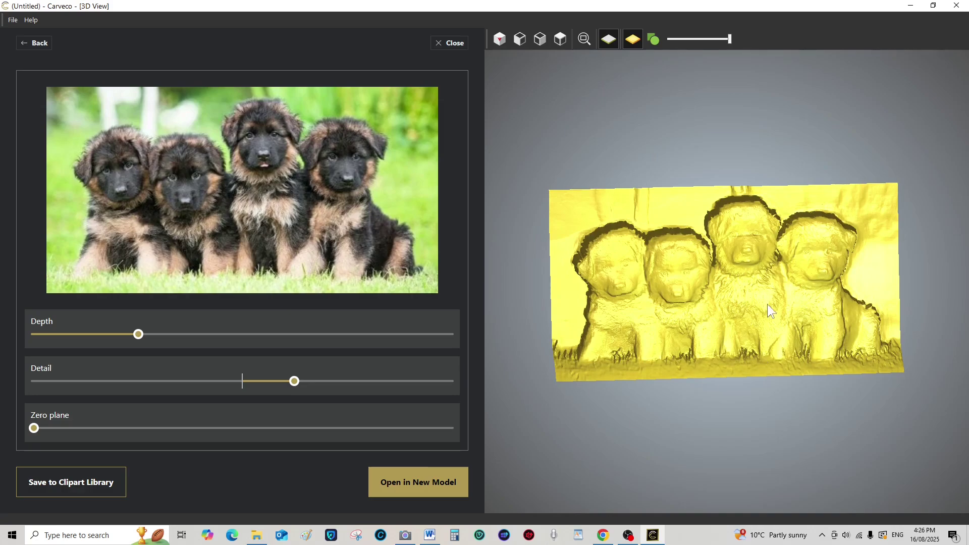
pyautogui.moveTo(767, 304)
pyautogui.mouseDown()
pyautogui.moveTo(755, 305)
pyautogui.moveTo(782, 317)
pyautogui.moveTo(771, 306)
pyautogui.mouseUp()
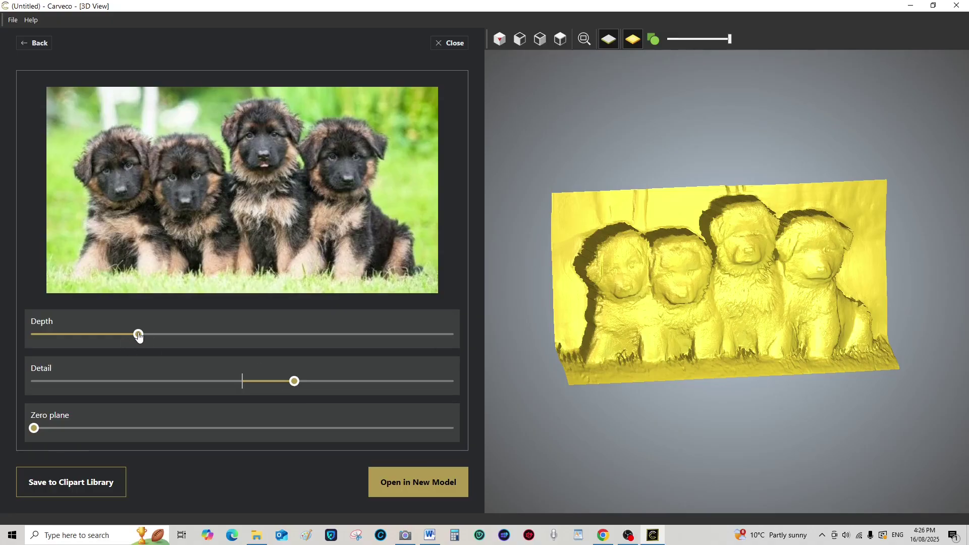
# Step: Increase Depth and Detail, raise the Zero plane, then show bitmap colours
pyautogui.moveTo(139, 338); pyautogui.dragTo(237, 345)
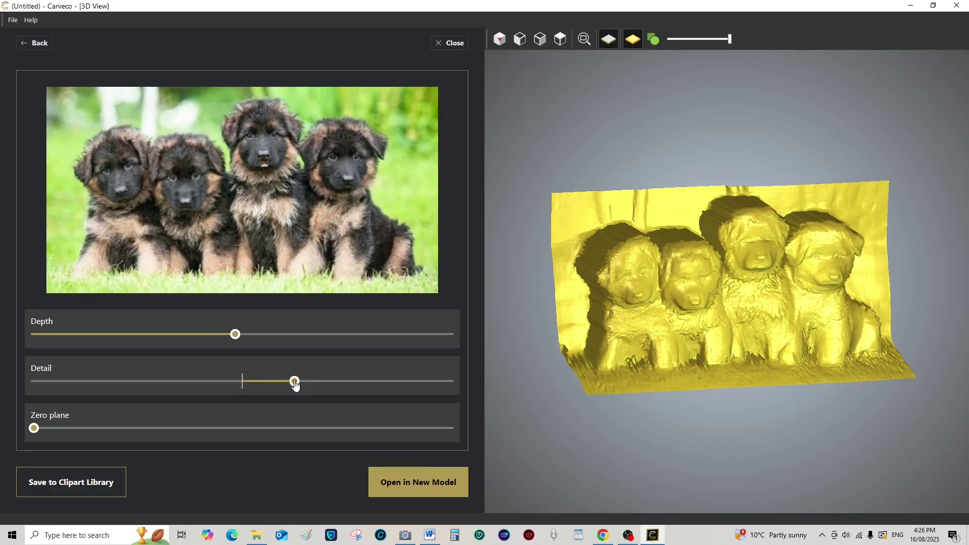
pyautogui.moveTo(296, 385); pyautogui.dragTo(384, 396)
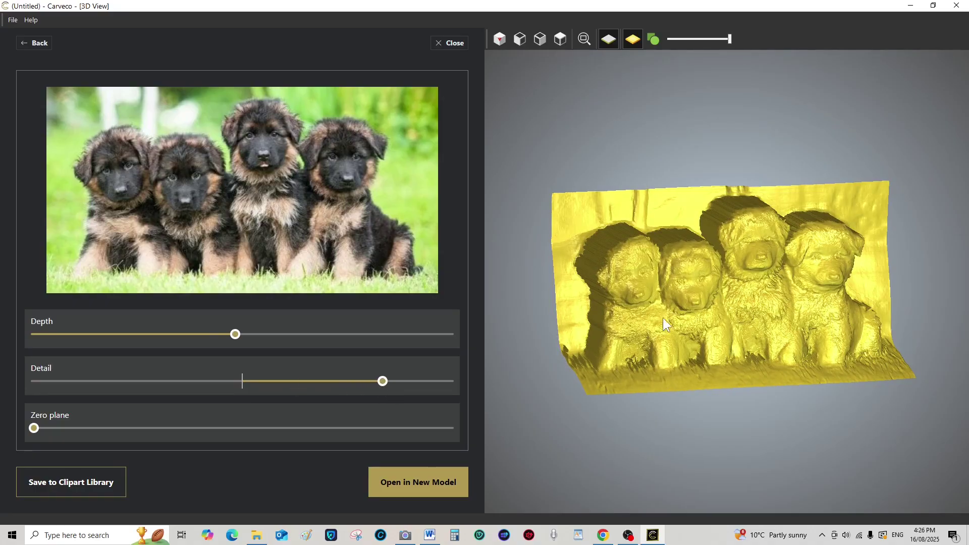
pyautogui.moveTo(774, 286); pyautogui.dragTo(732, 317)
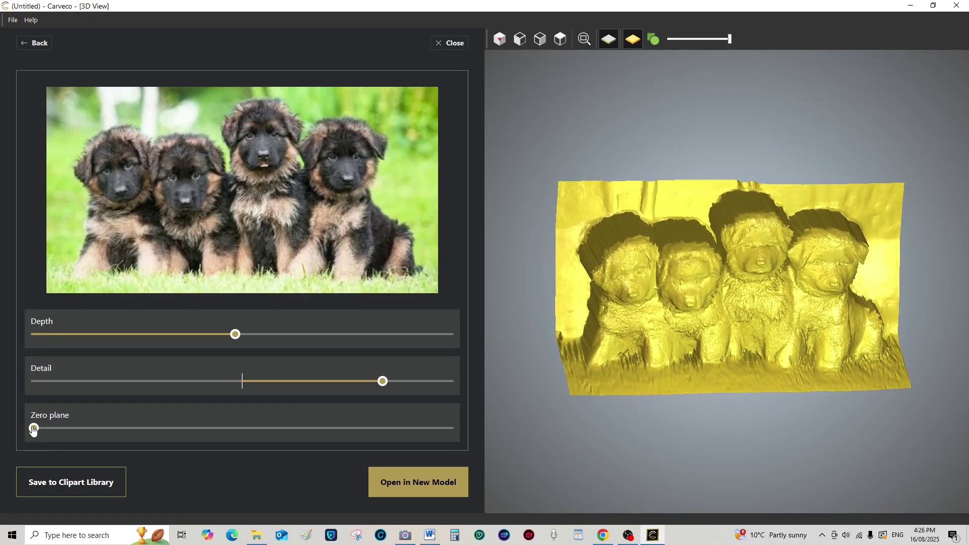
pyautogui.moveTo(33, 430); pyautogui.dragTo(208, 447)
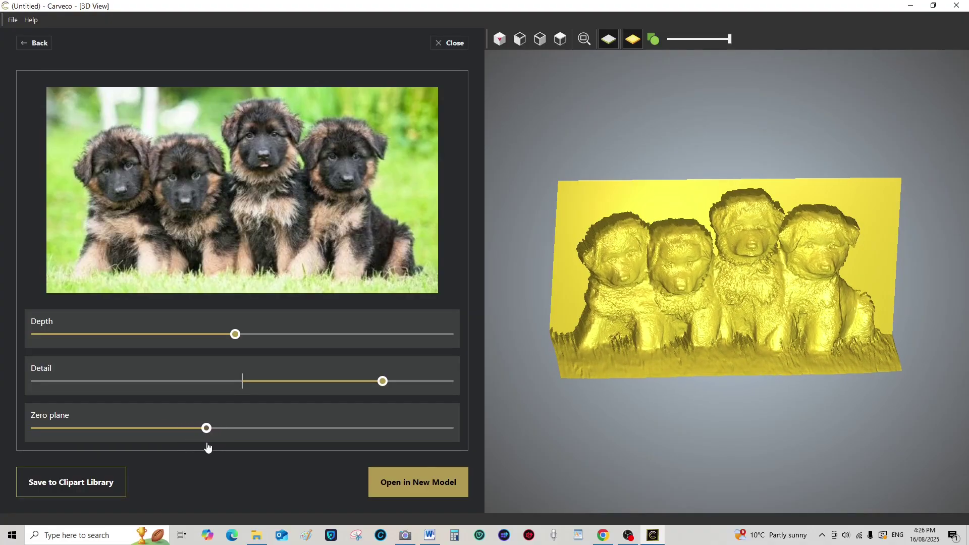
pyautogui.moveTo(793, 298); pyautogui.dragTo(808, 323)
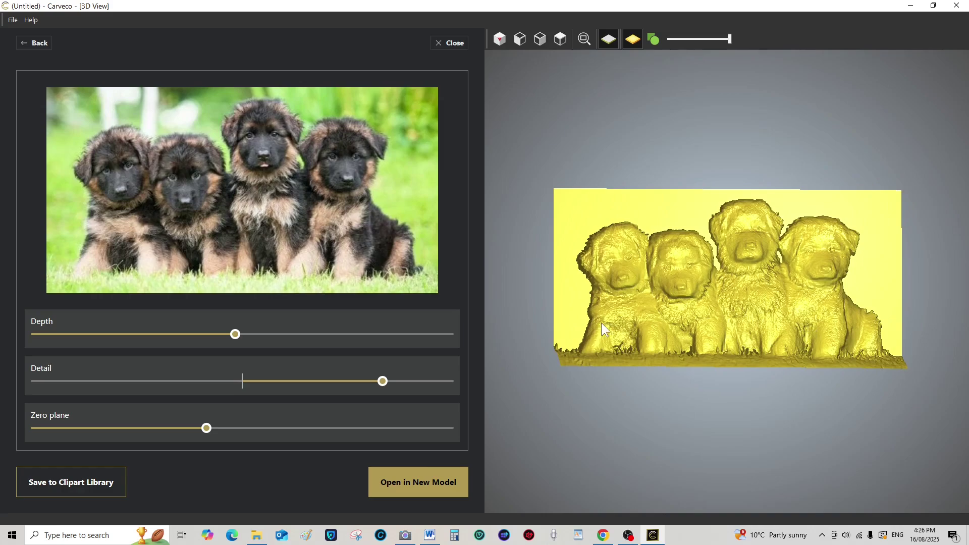
pyautogui.click(654, 41)
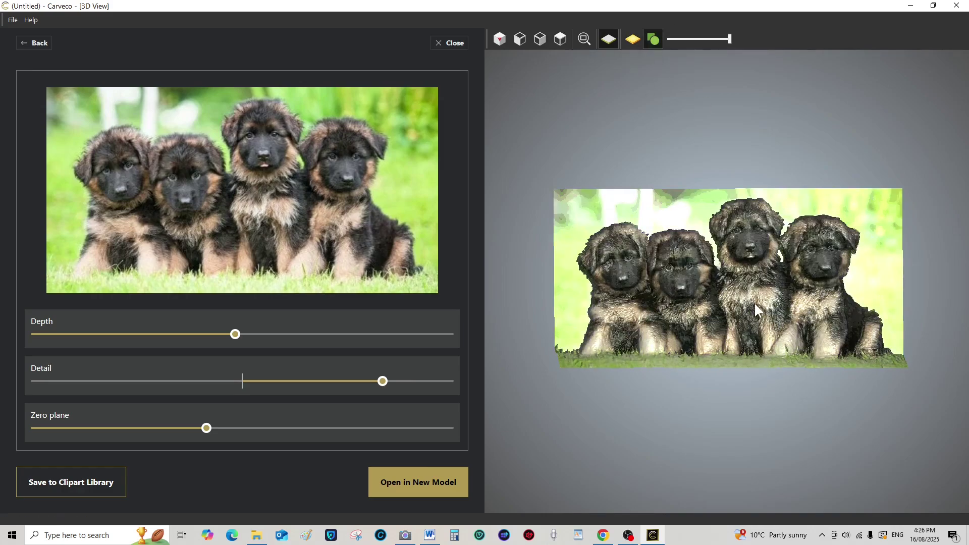
pyautogui.moveTo(754, 302)
pyautogui.mouseDown()
pyautogui.moveTo(745, 337)
pyautogui.moveTo(732, 309)
pyautogui.moveTo(794, 294)
pyautogui.moveTo(852, 297)
pyautogui.moveTo(741, 330)
pyautogui.moveTo(730, 246)
pyautogui.moveTo(631, 232)
pyautogui.moveTo(585, 249)
pyautogui.moveTo(735, 304)
pyautogui.mouseUp()
# Step: Discard the four-puppy relief and load the five-puppies photo 'German Shepherd Puppys 1' instead
pyautogui.click(38, 43)
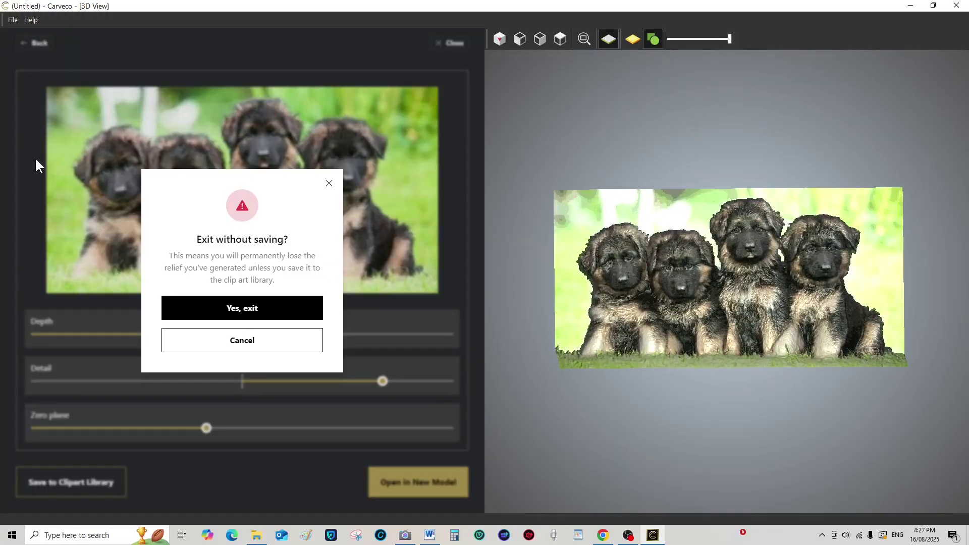
pyautogui.click(241, 309)
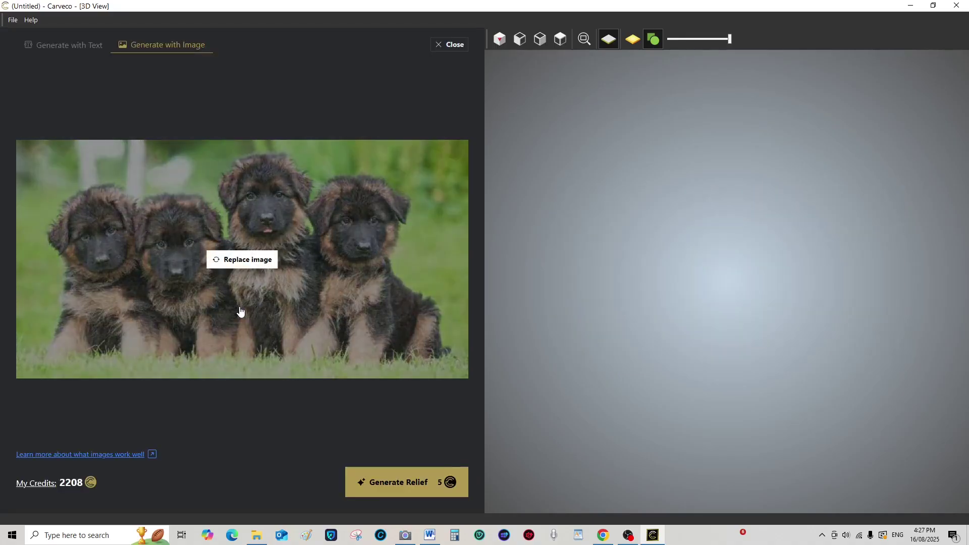
pyautogui.click(243, 259)
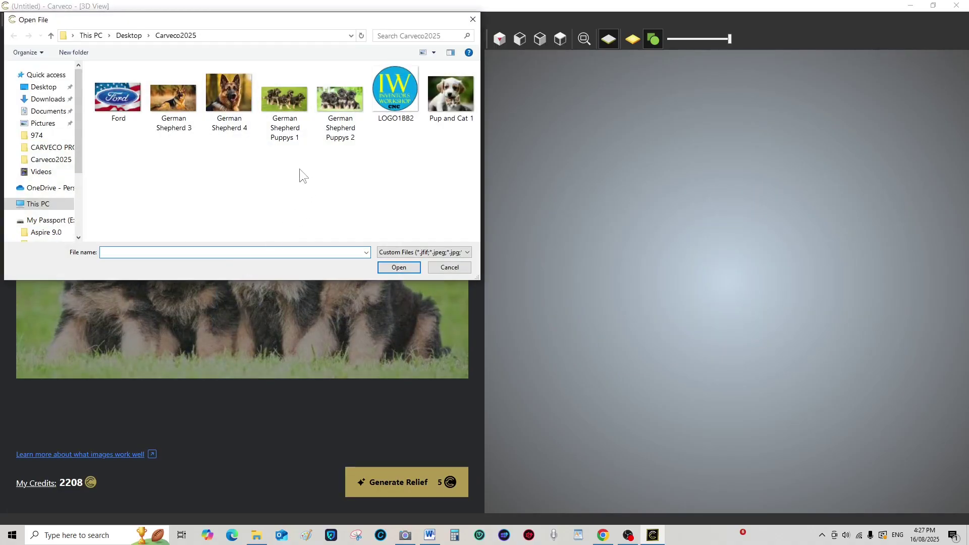
pyautogui.doubleClick(284, 99)
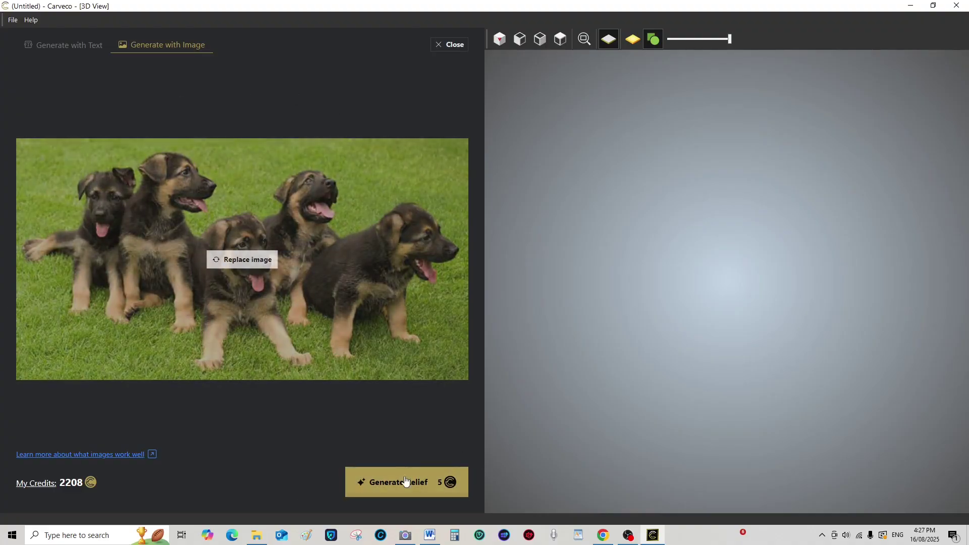
# Step: Generate the five-puppy relief, display it as a shaded surface, and deepen it
pyautogui.click(407, 485)
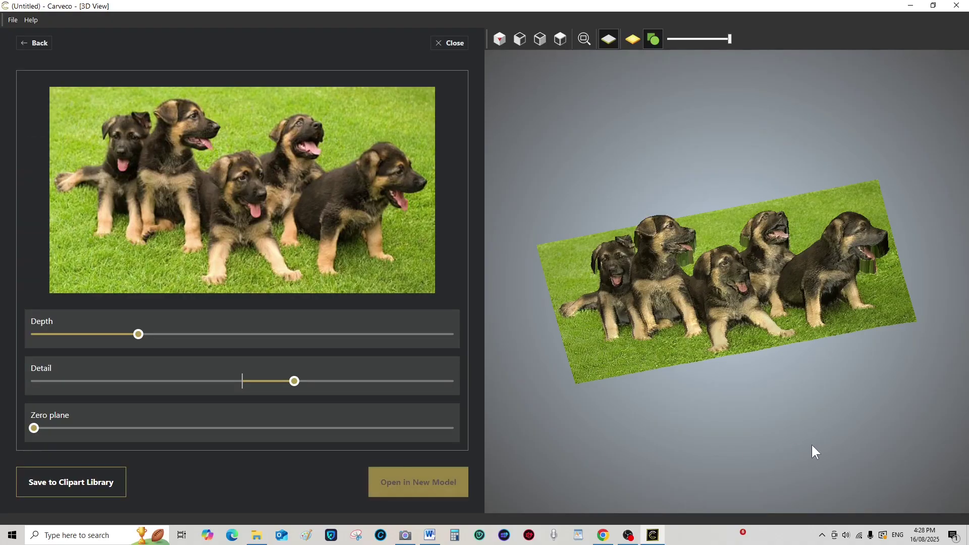
pyautogui.click(633, 39)
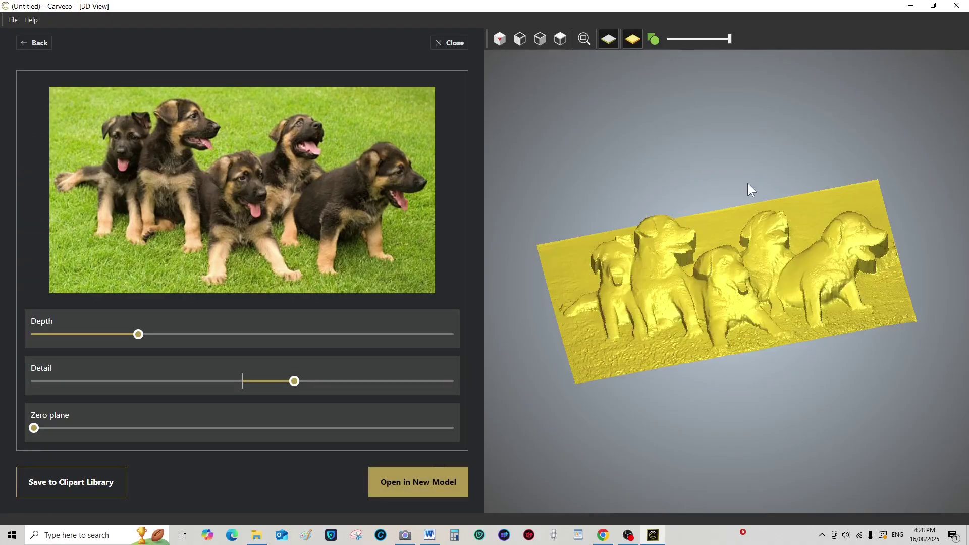
pyautogui.moveTo(777, 330); pyautogui.dragTo(677, 273)
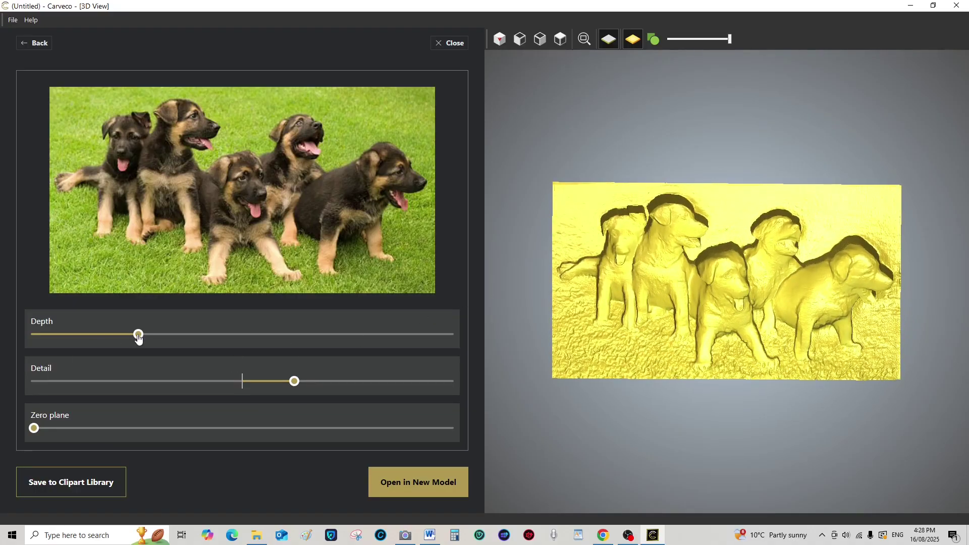
pyautogui.moveTo(138, 339); pyautogui.dragTo(206, 338)
pyautogui.moveTo(745, 320); pyautogui.dragTo(773, 306)
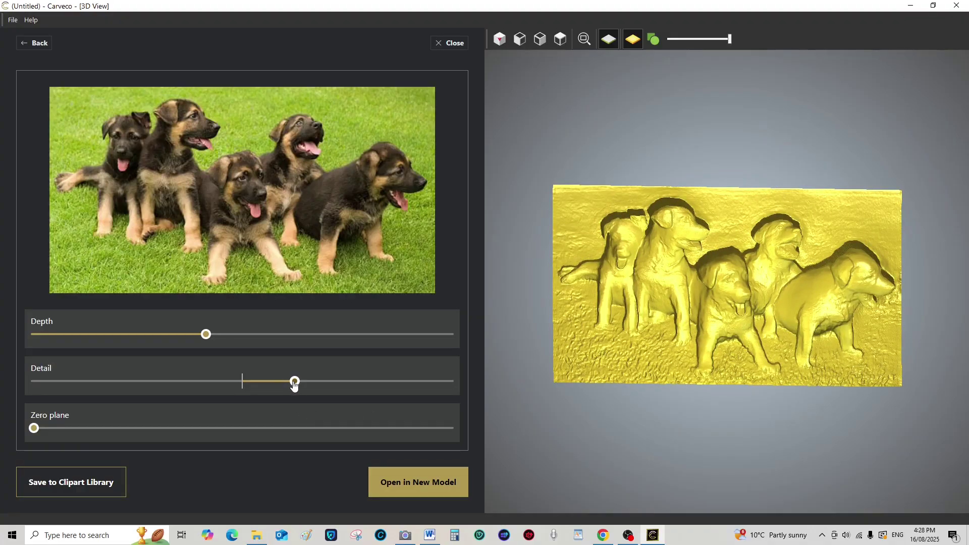
# Step: Increase the relief's surface detail and raise the zero plane to flatten the background
pyautogui.moveTo(294, 382); pyautogui.dragTo(409, 392)
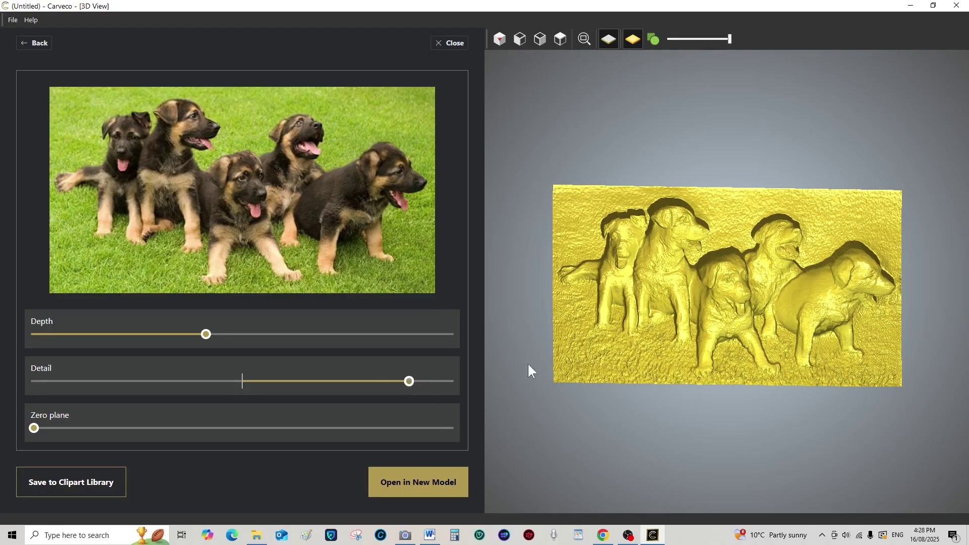
pyautogui.moveTo(816, 310); pyautogui.dragTo(742, 318)
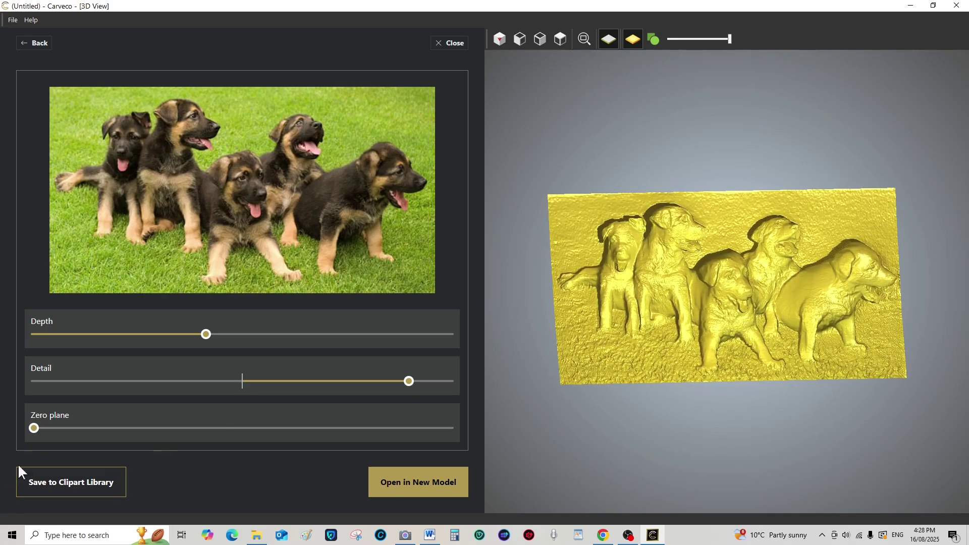
pyautogui.moveTo(34, 428)
pyautogui.mouseDown()
pyautogui.moveTo(164, 440)
pyautogui.moveTo(123, 436)
pyautogui.moveTo(136, 437)
pyautogui.mouseUp()
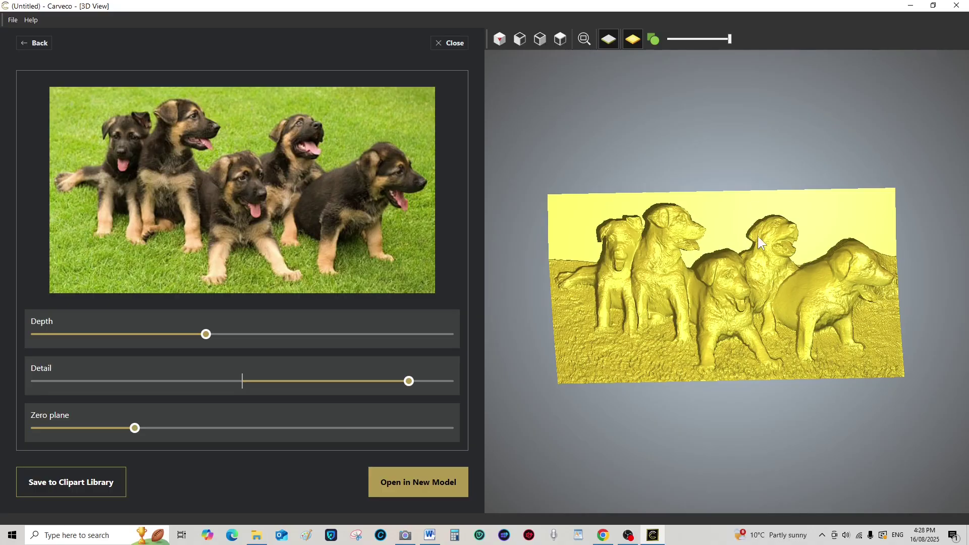
pyautogui.moveTo(758, 235); pyautogui.dragTo(756, 277)
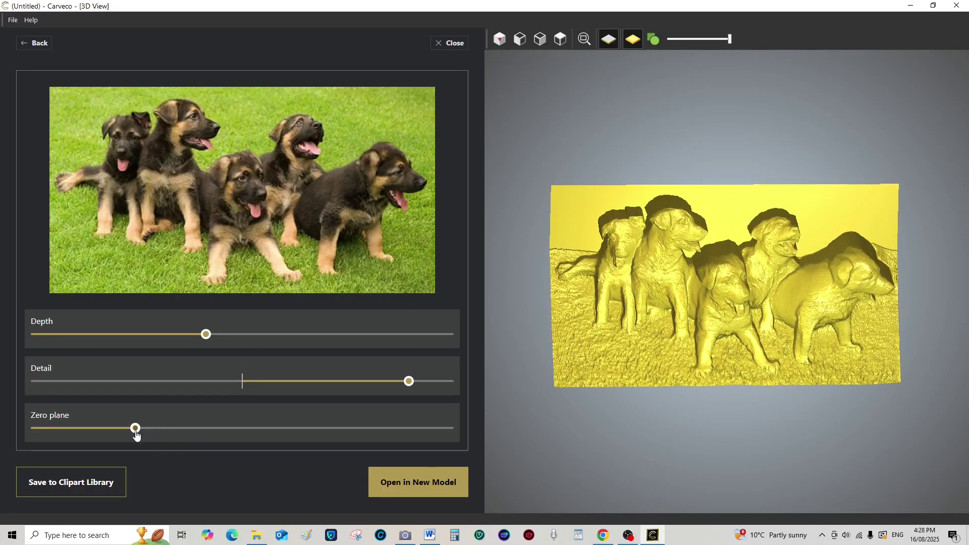
pyautogui.moveTo(135, 432); pyautogui.dragTo(183, 442)
pyautogui.moveTo(868, 277); pyautogui.dragTo(731, 281)
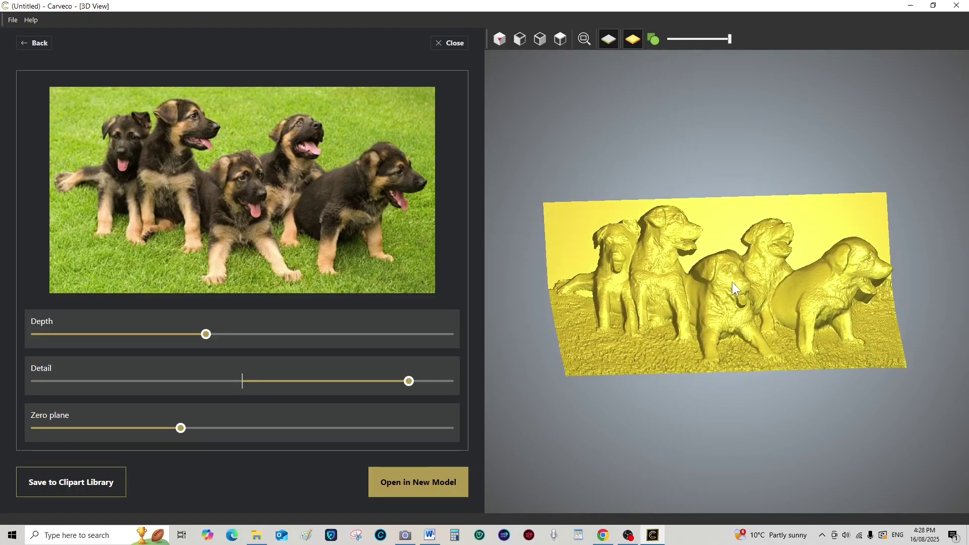
# Step: Turn on Display Bitmap Colours to texture the puppy relief with the photo
pyautogui.click(654, 40)
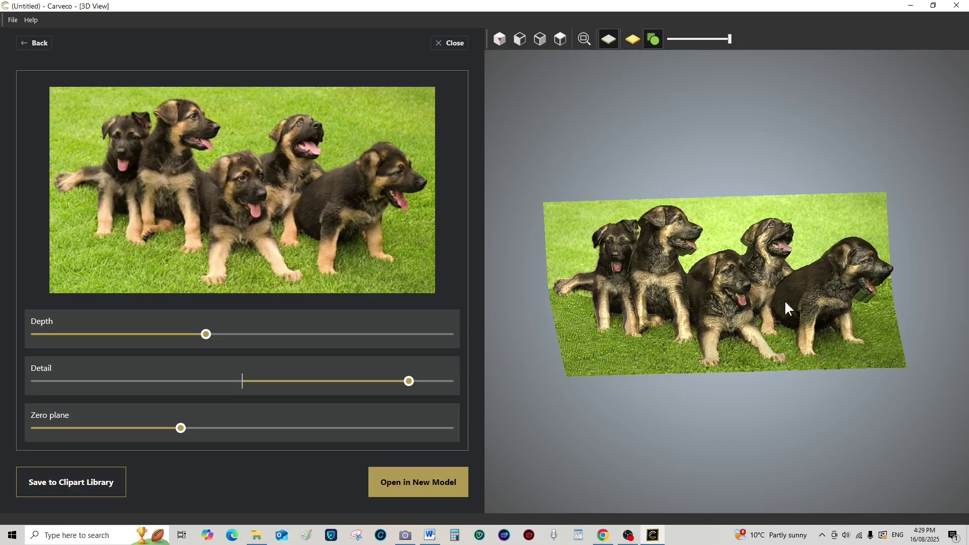
pyautogui.moveTo(785, 309); pyautogui.dragTo(781, 331)
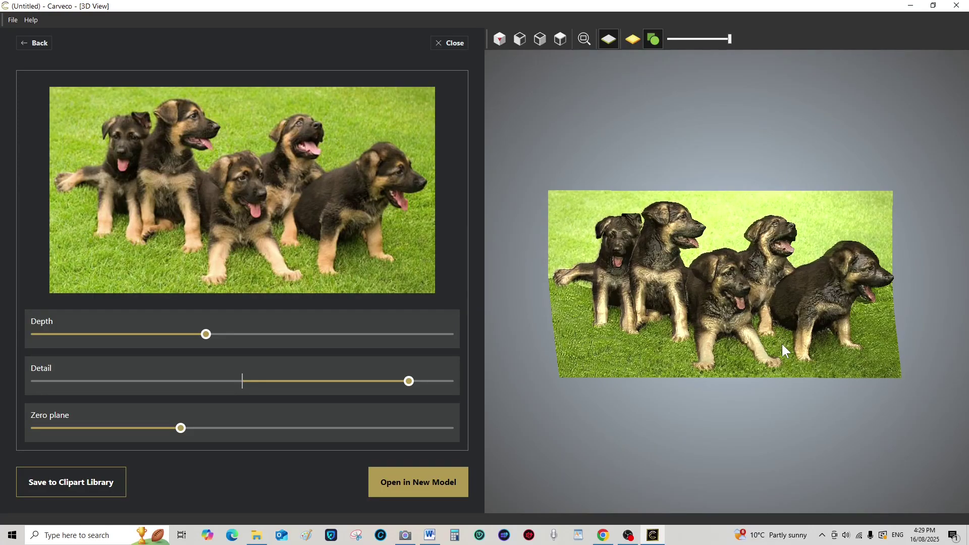